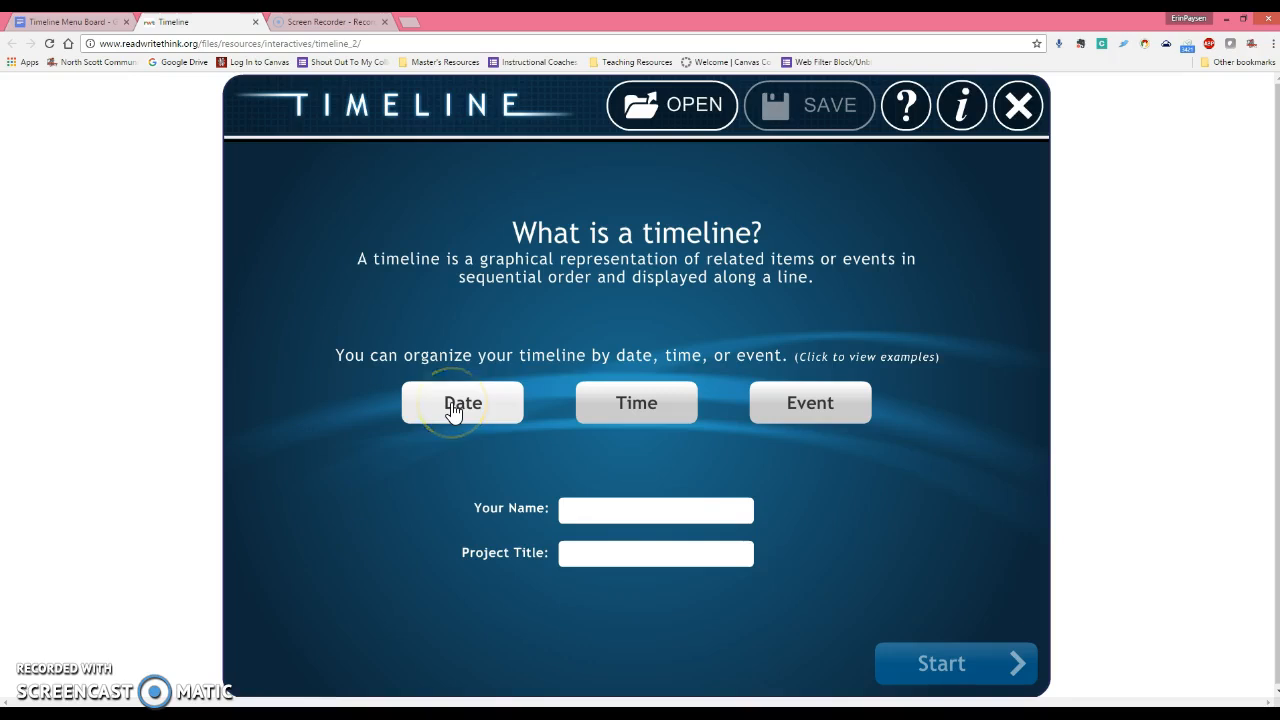
# Preview the time-based, event-based and date-based example timelines, then close them.
pyautogui.click(602, 416)
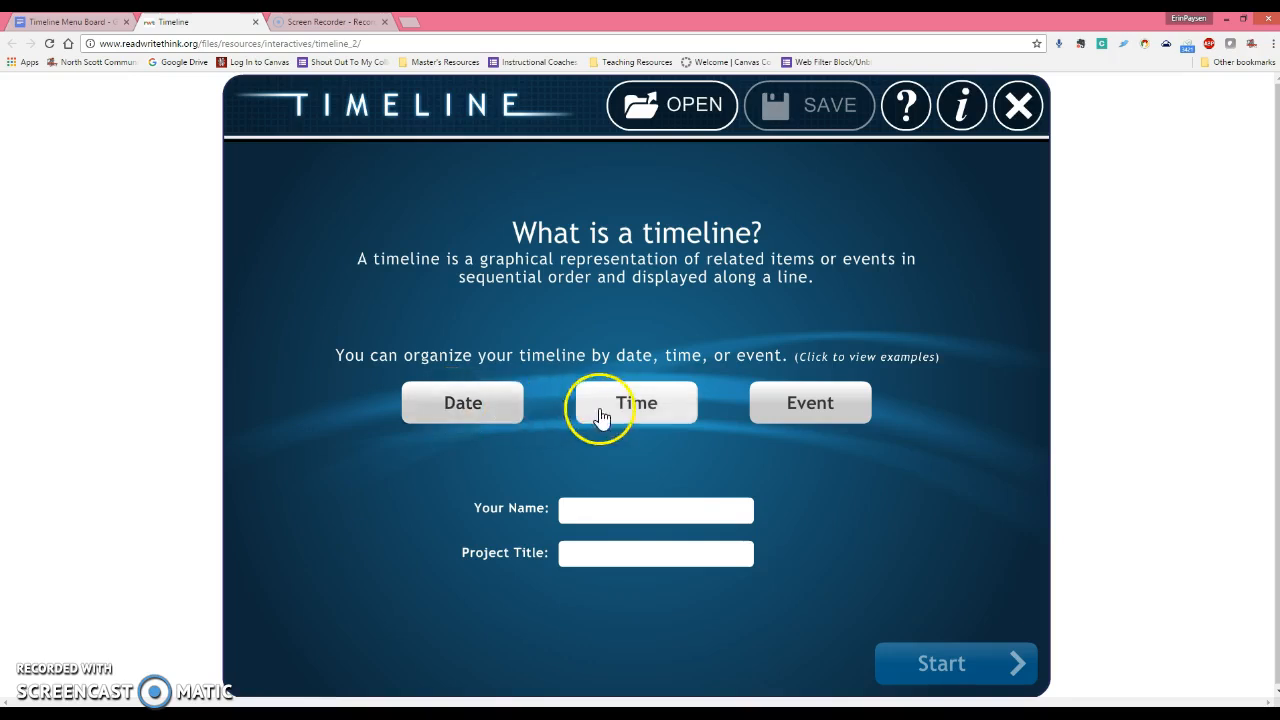
pyautogui.click(811, 403)
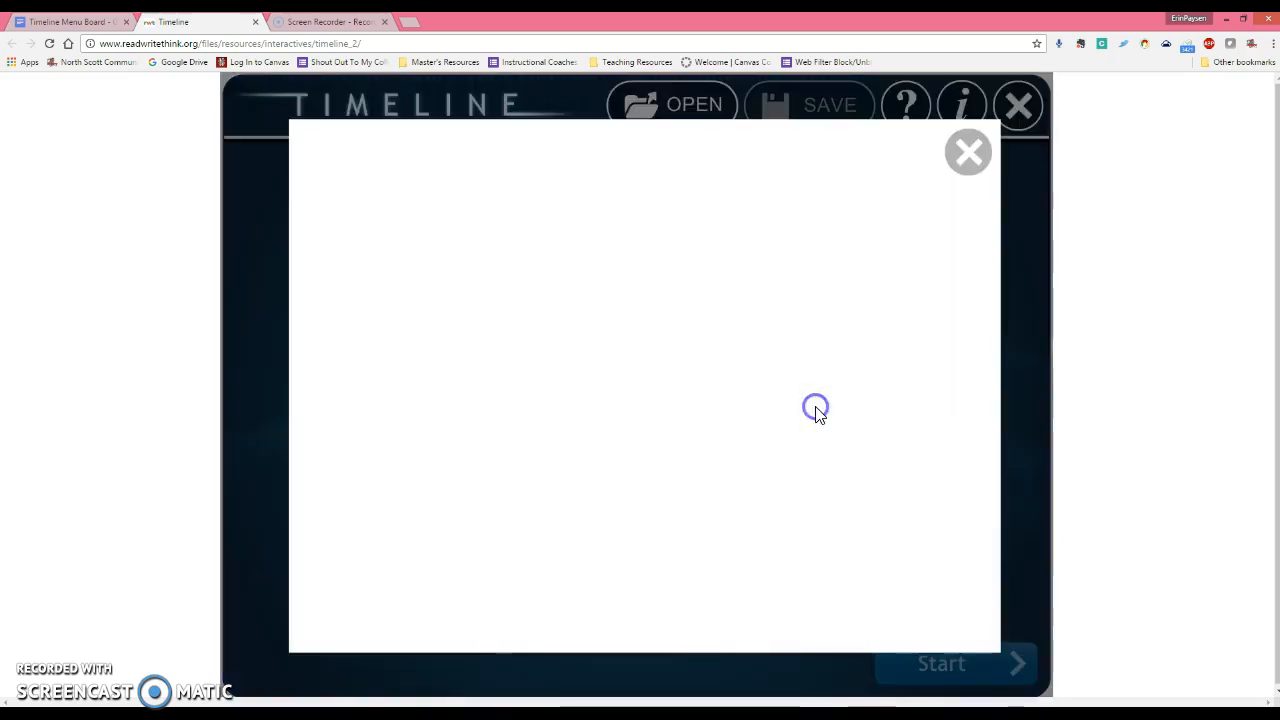
pyautogui.click(966, 158)
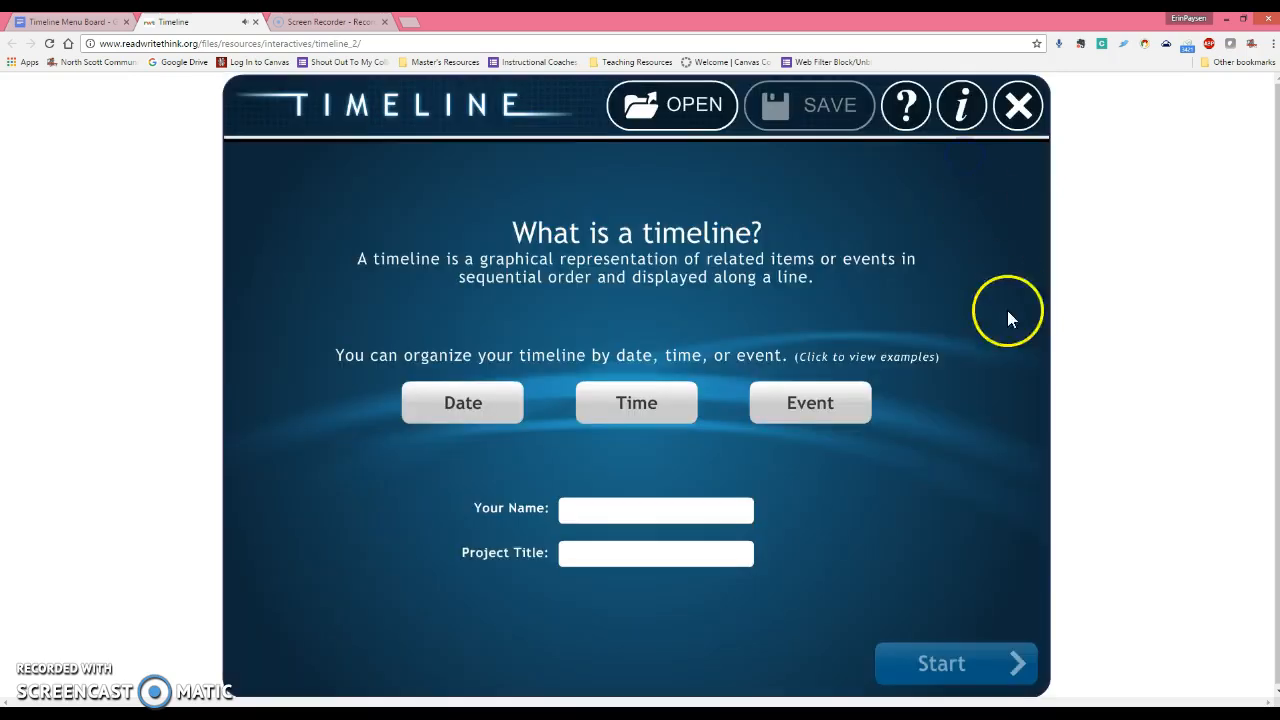
pyautogui.click(452, 408)
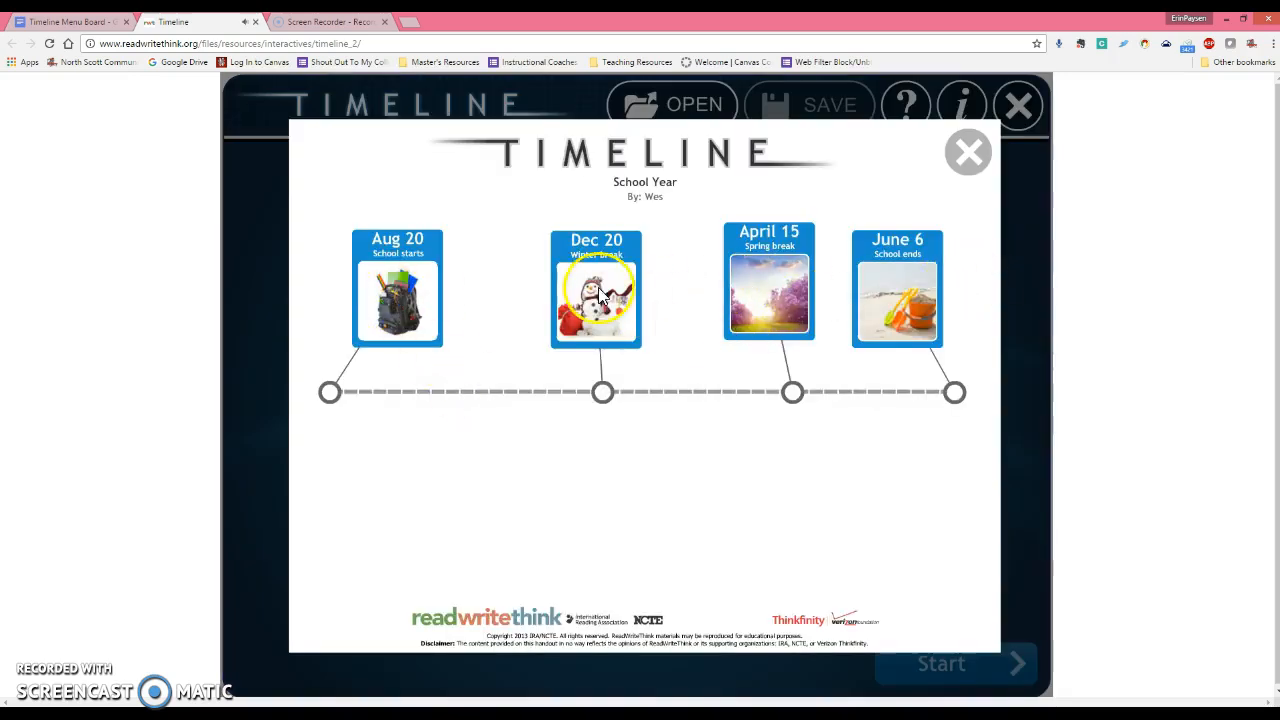
pyautogui.click(966, 152)
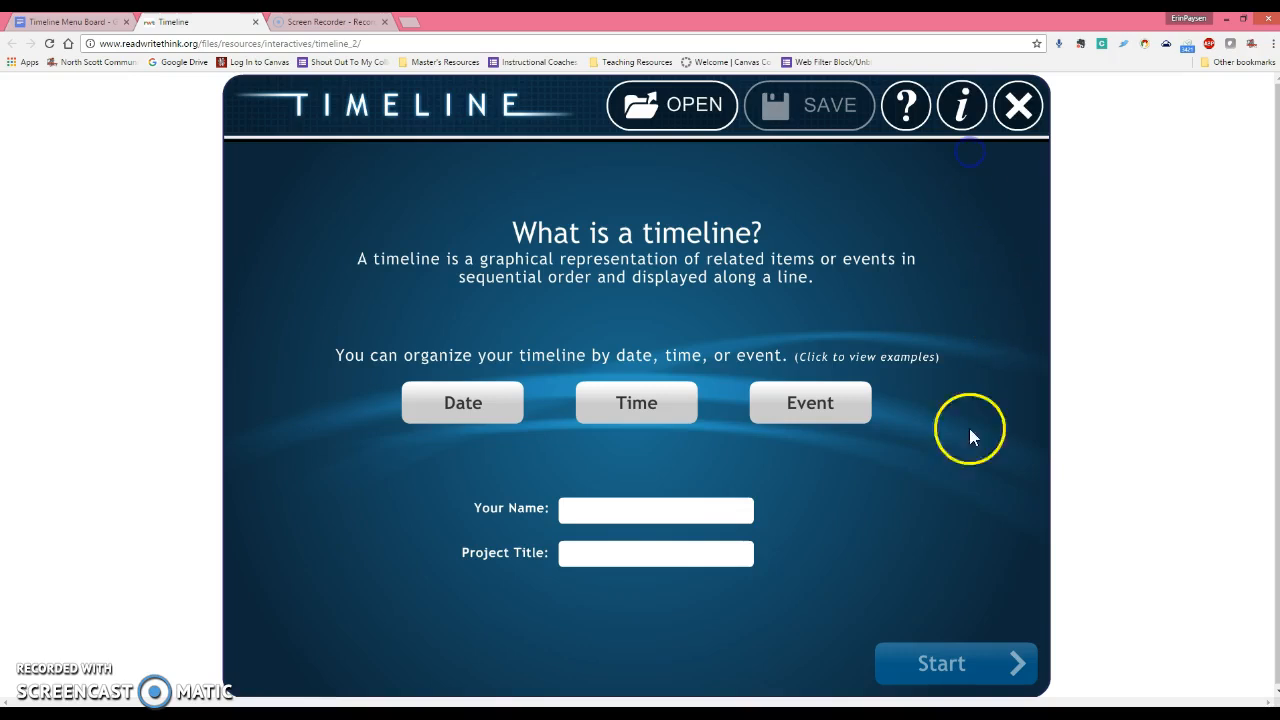
# Enter the author's name and project title 'Revolution Timeline', then start a blank timeline.
pyautogui.click(665, 511)
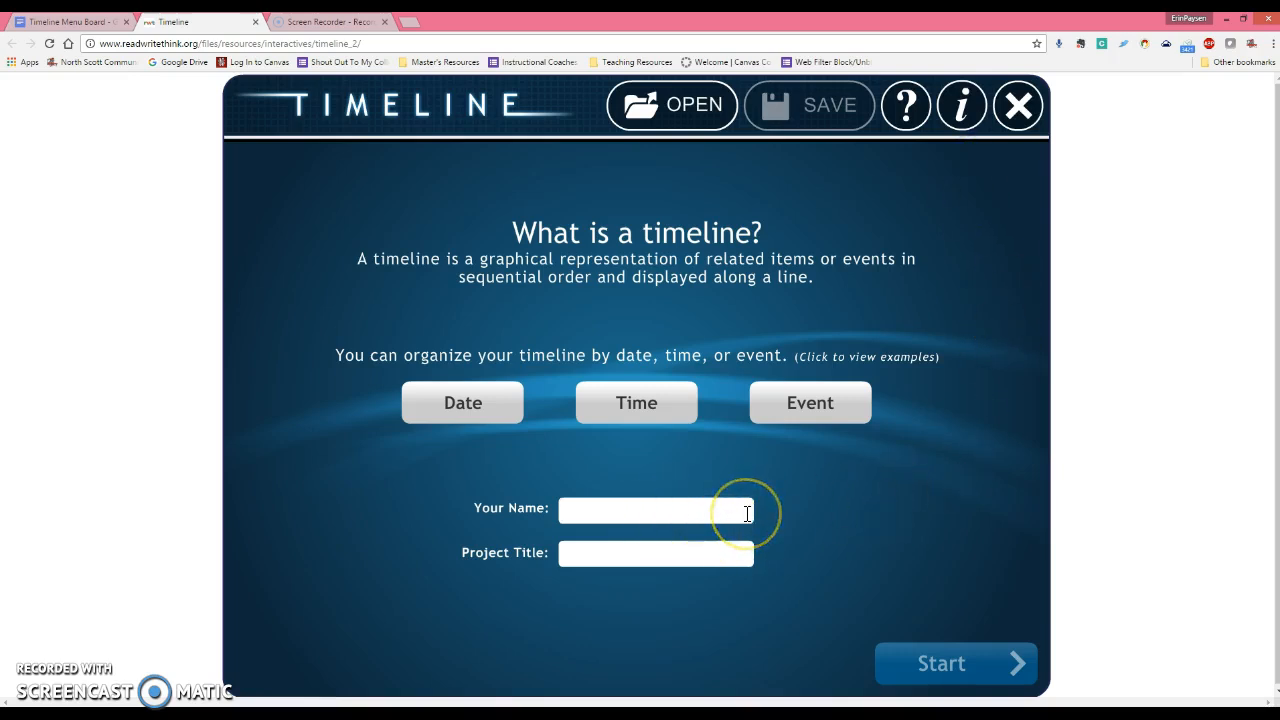
pyautogui.write('Erin')
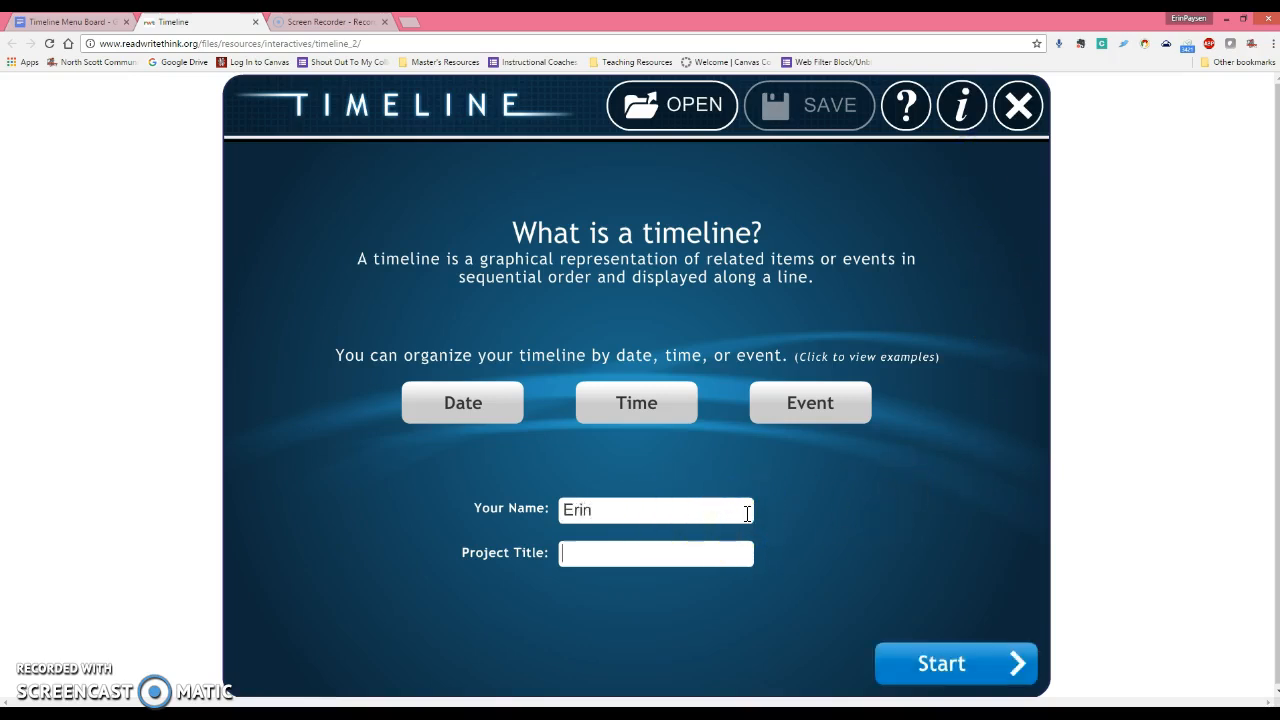
pyautogui.press('Tab')
pyautogui.write('Revolution')
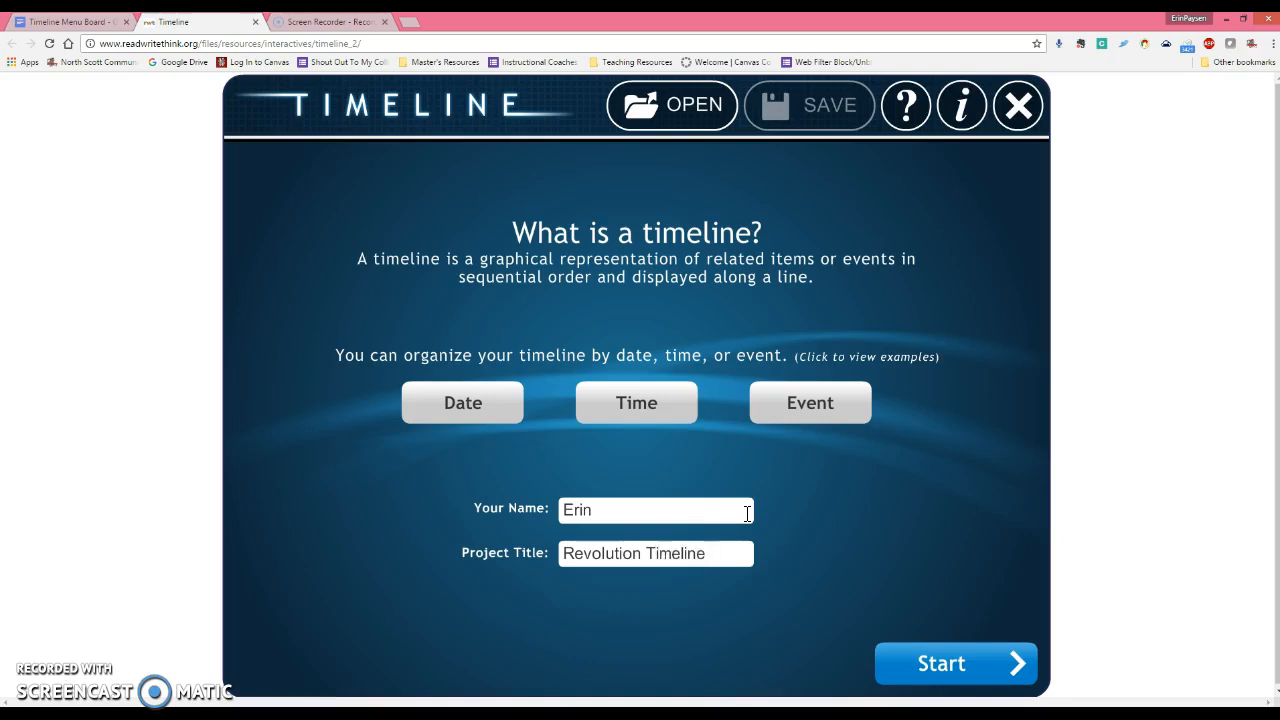
pyautogui.click(962, 663)
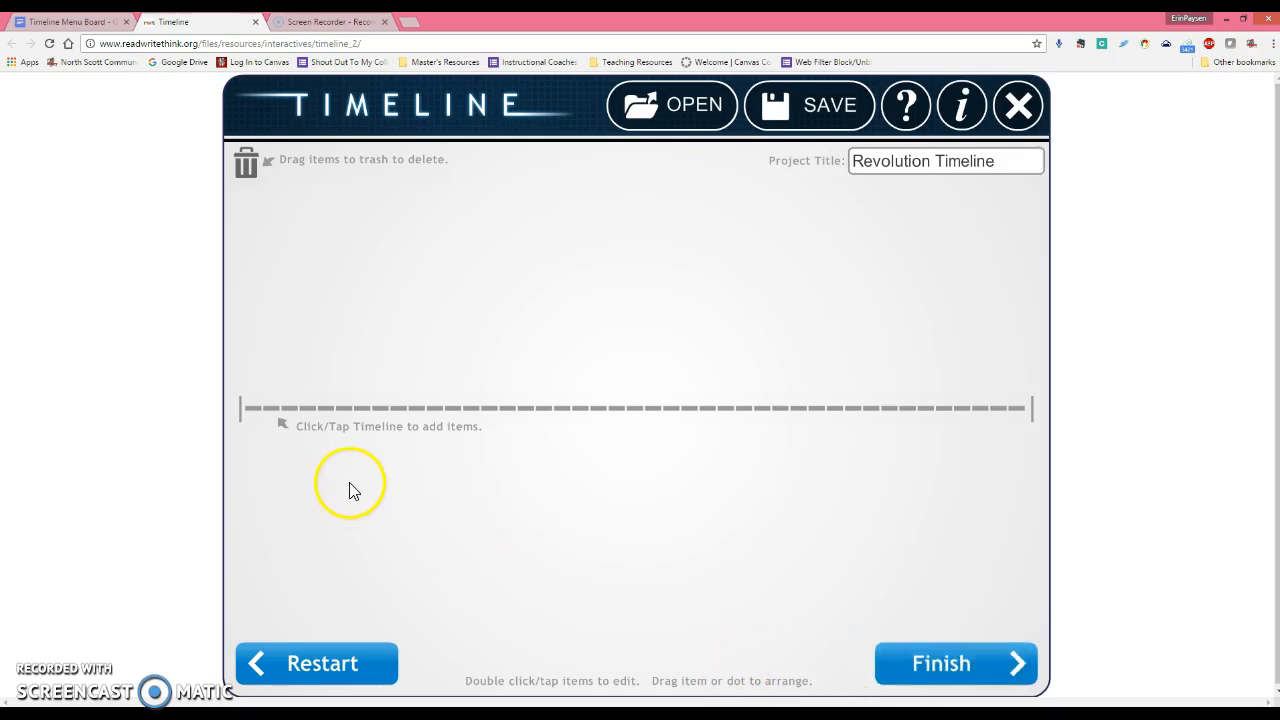
# Add an item labelled 'April 1, 2000', short description 'Flower Bloom', with filler full description.
pyautogui.click(310, 408)
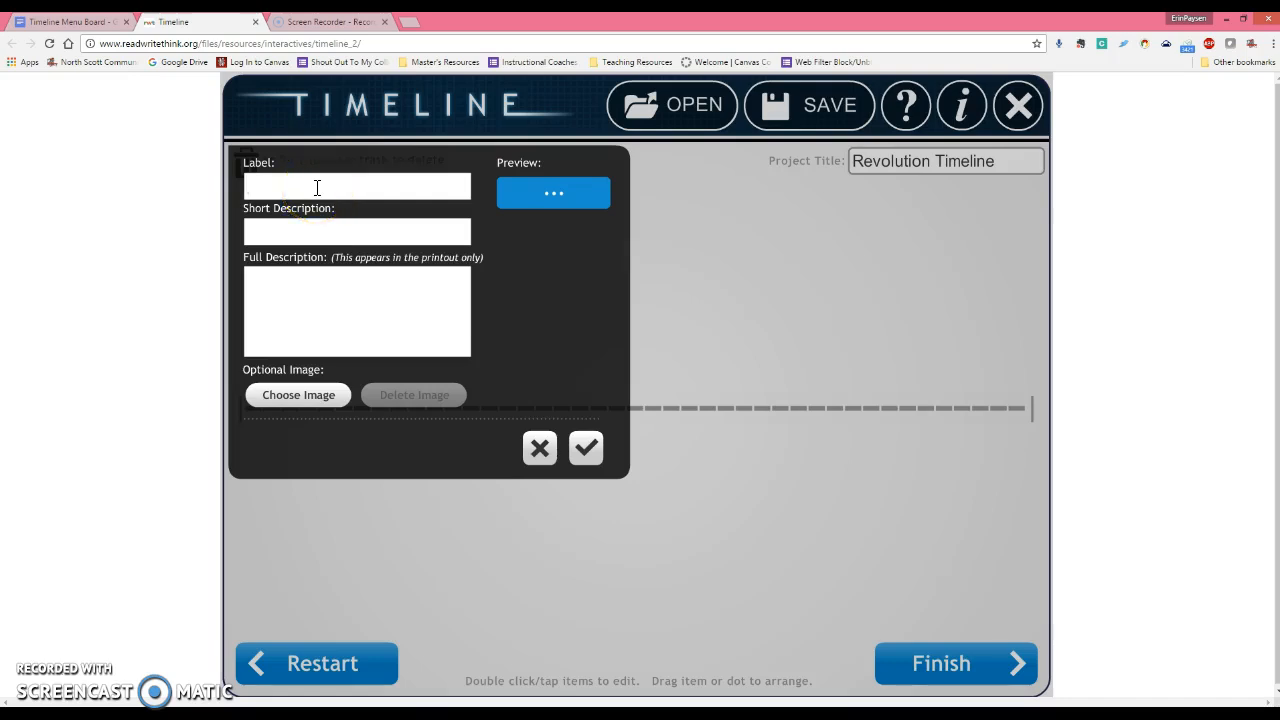
pyautogui.write('April 1, 2000')
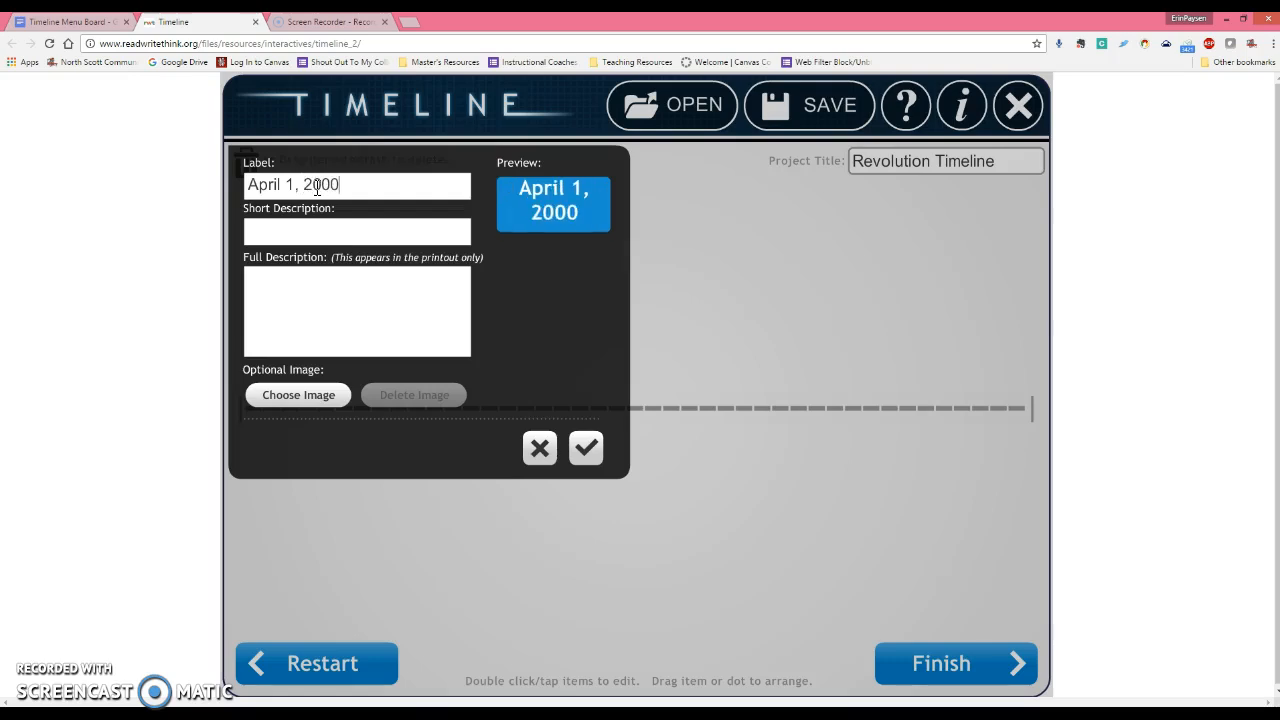
pyautogui.click(305, 224)
pyautogui.write('Flower B')
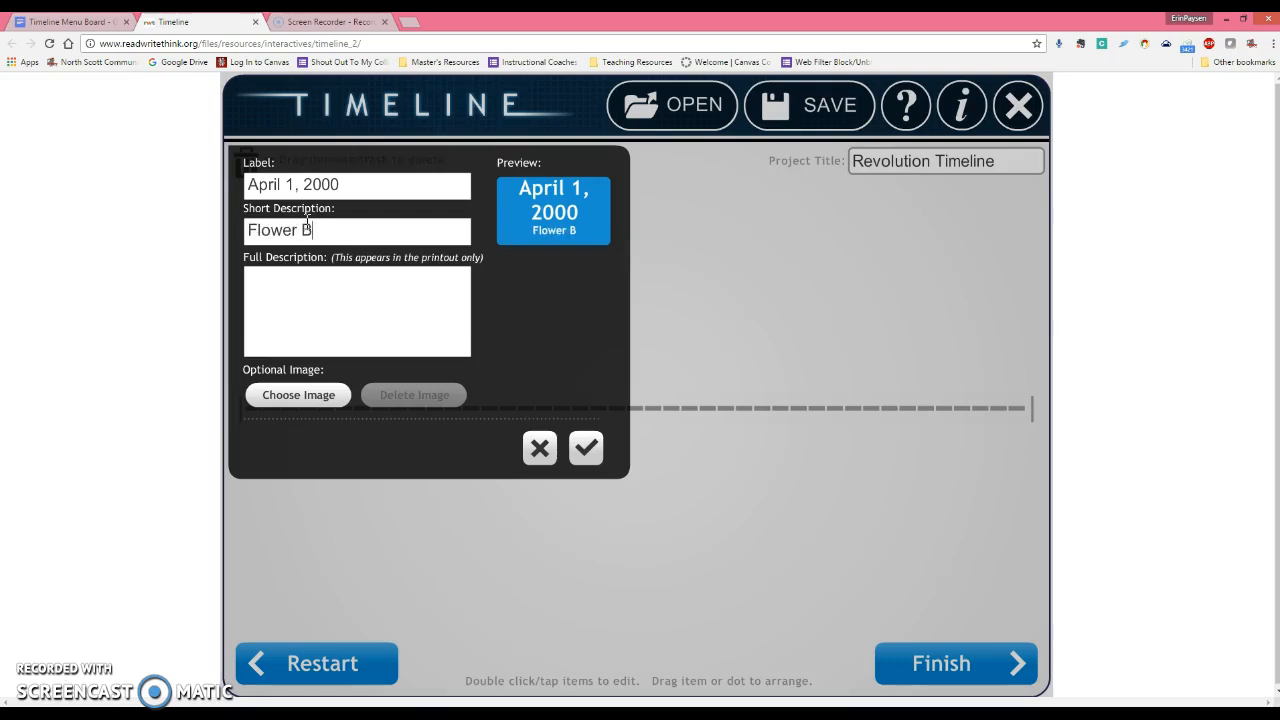
pyautogui.write('loom')
pyautogui.click(331, 287)
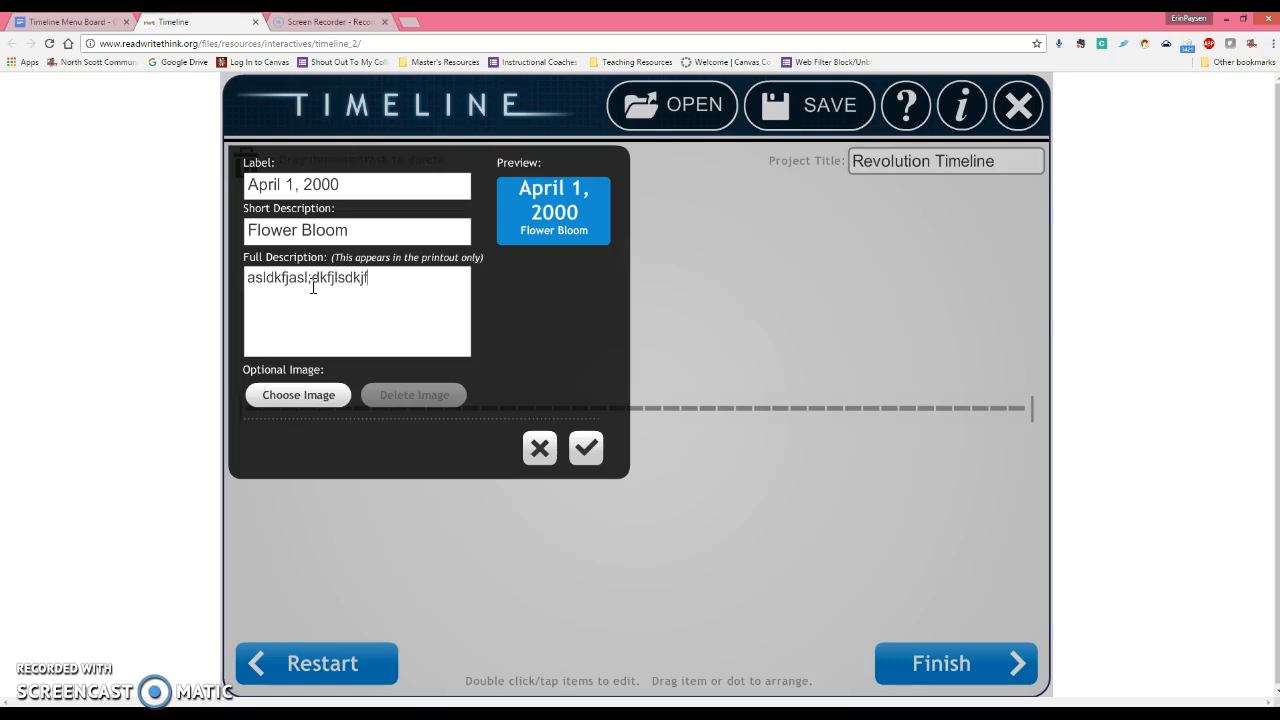
pyautogui.write('als;dkjfs;dlkjfasl;dkfjas;ldkjfl;sdkjfal;sdkjf;asldkjfsd;lajkf;sladkjfas;ldkjfl;asdjkfl;asdkjf;alsdkjf')
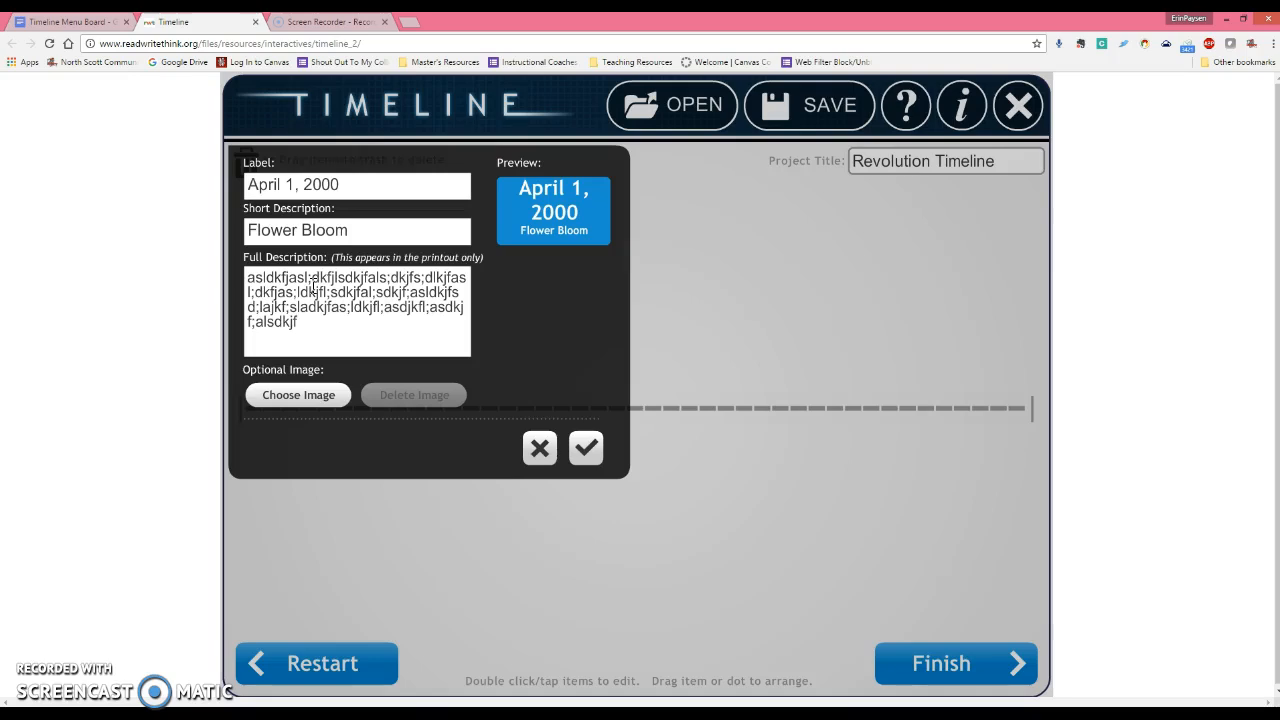
pyautogui.click(264, 400)
# Choose the AmericanFlag picture from the Desktop as the item's image.
pyautogui.click(302, 396)
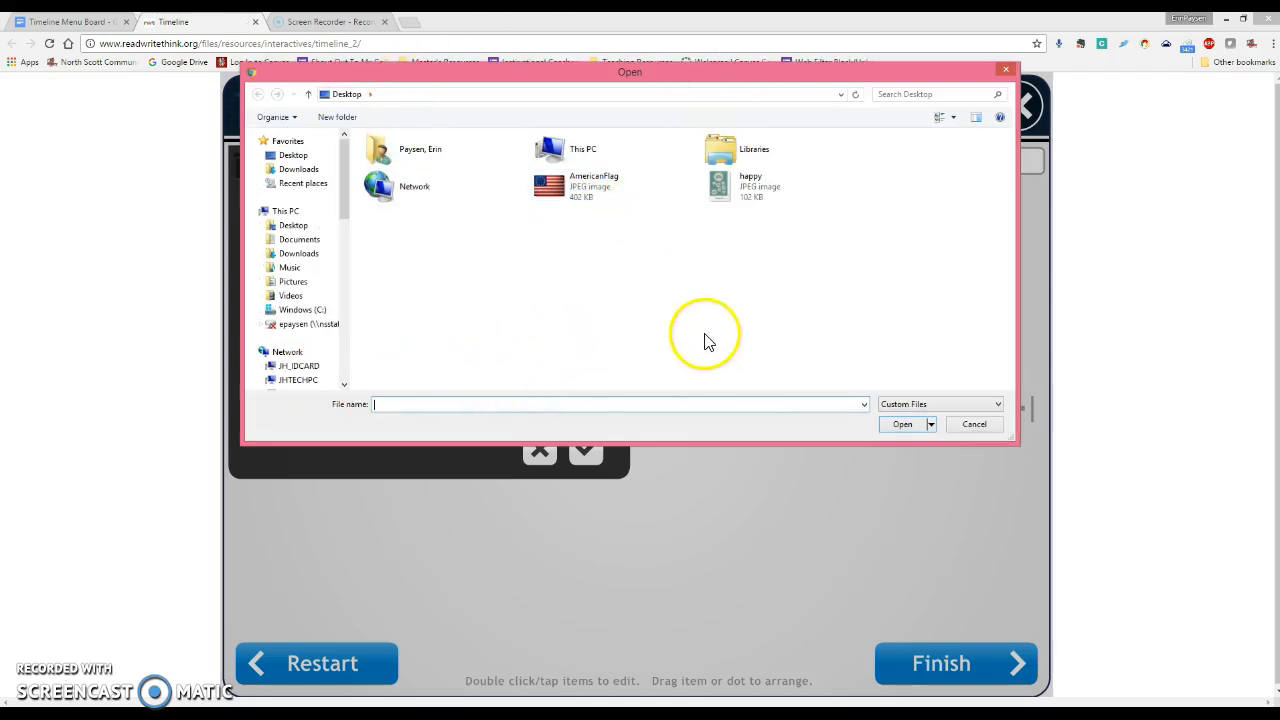
pyautogui.rightClick(681, 278)
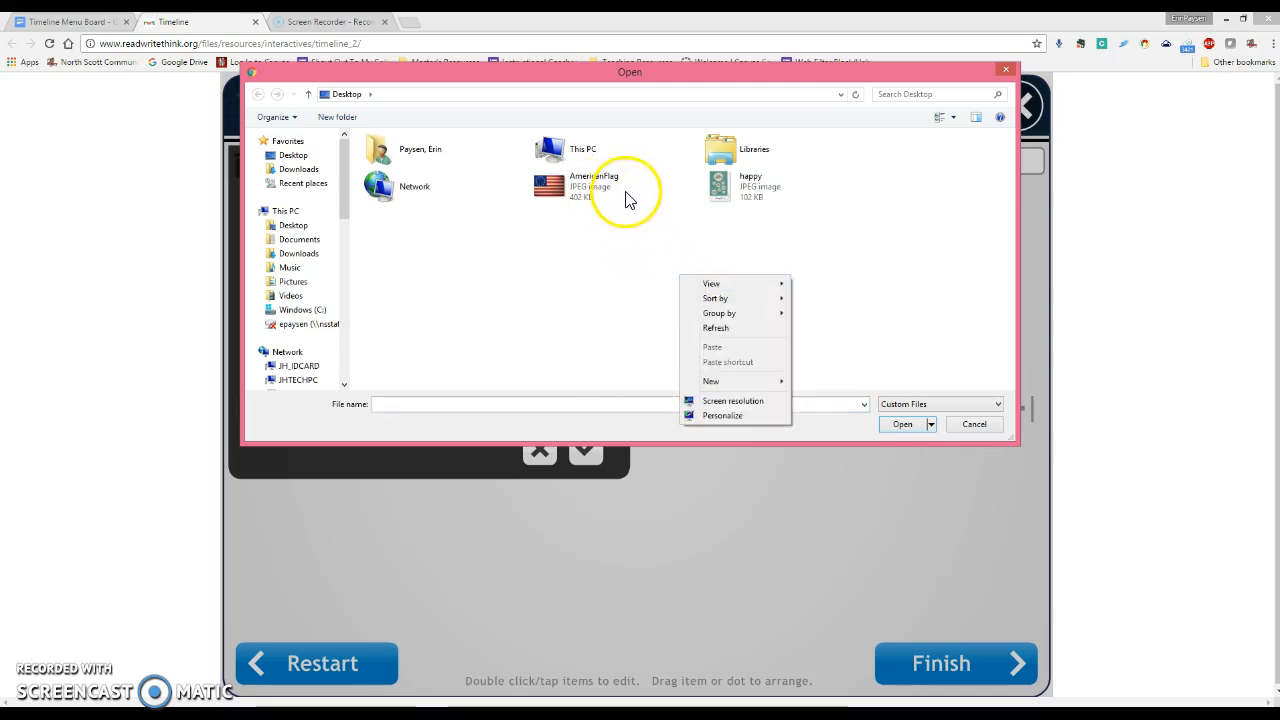
pyautogui.click(550, 188)
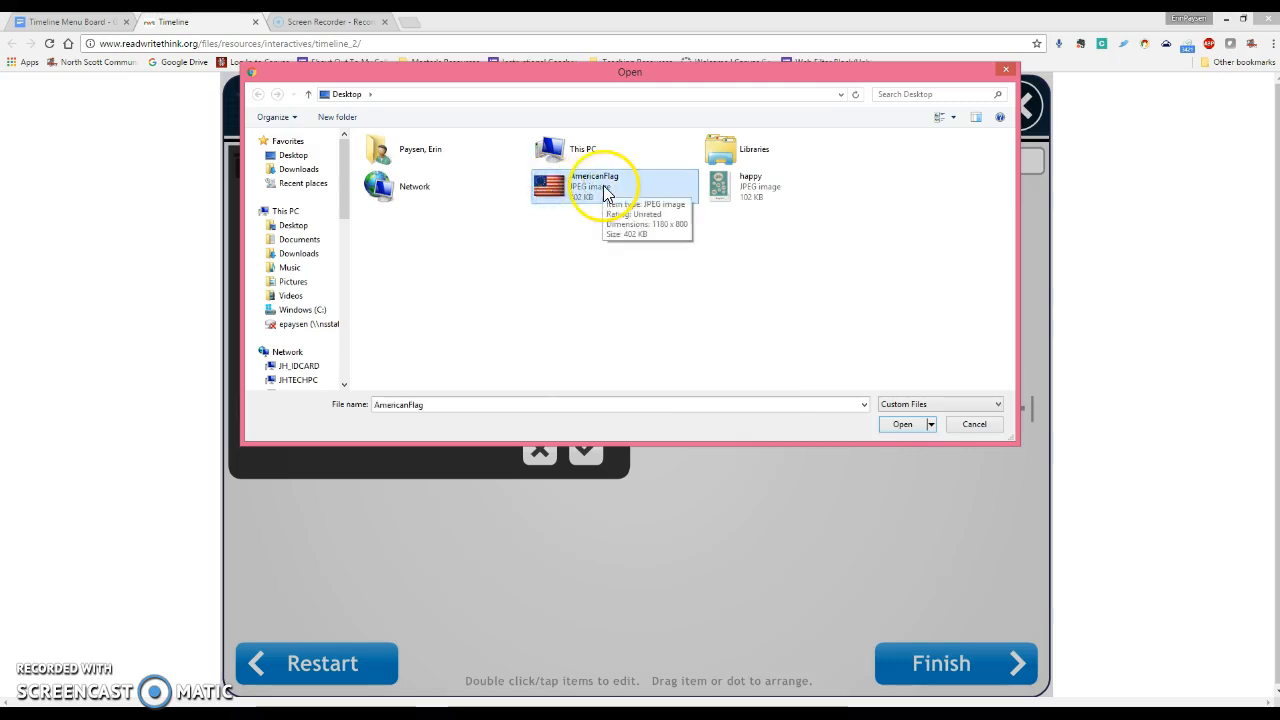
pyautogui.click(900, 424)
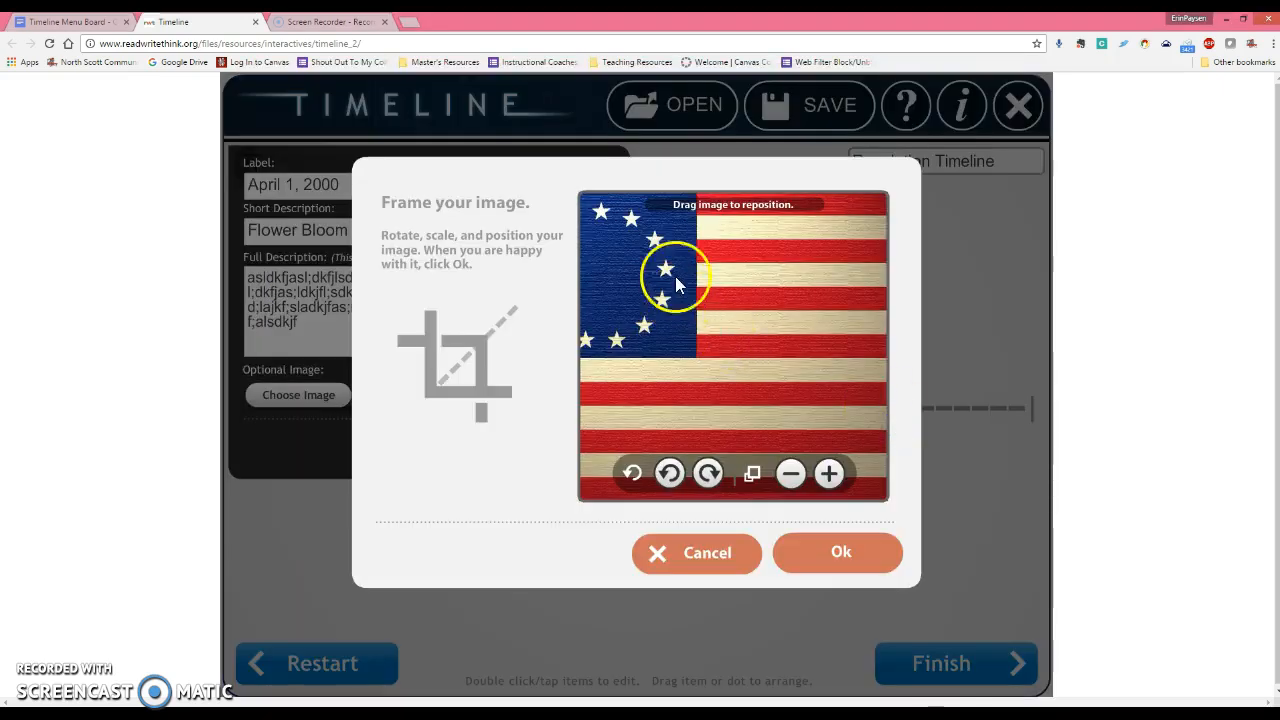
# Shrink and reposition the flag in its frame, then place the April 1, 2000 card on the timeline.
pyautogui.moveTo(614, 214); pyautogui.dragTo(703, 232)
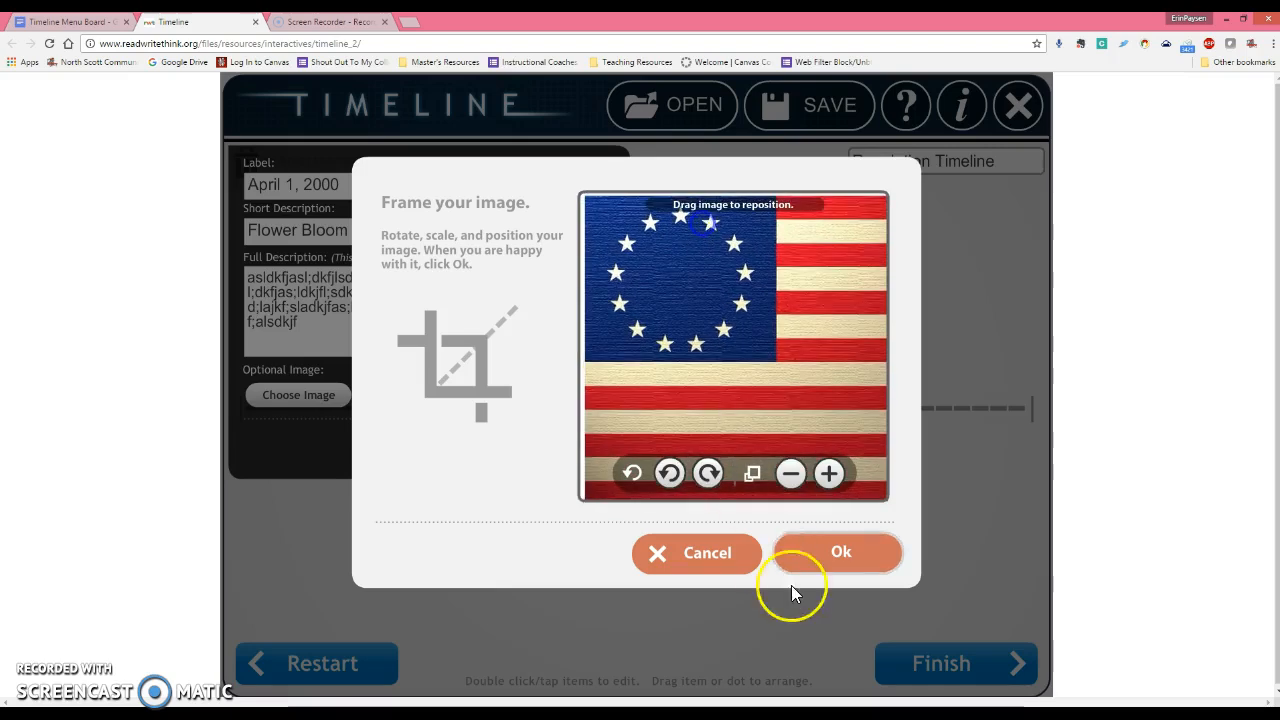
pyautogui.click(790, 474)
pyautogui.click(790, 474)
pyautogui.moveTo(830, 393); pyautogui.dragTo(768, 382)
pyautogui.click(844, 545)
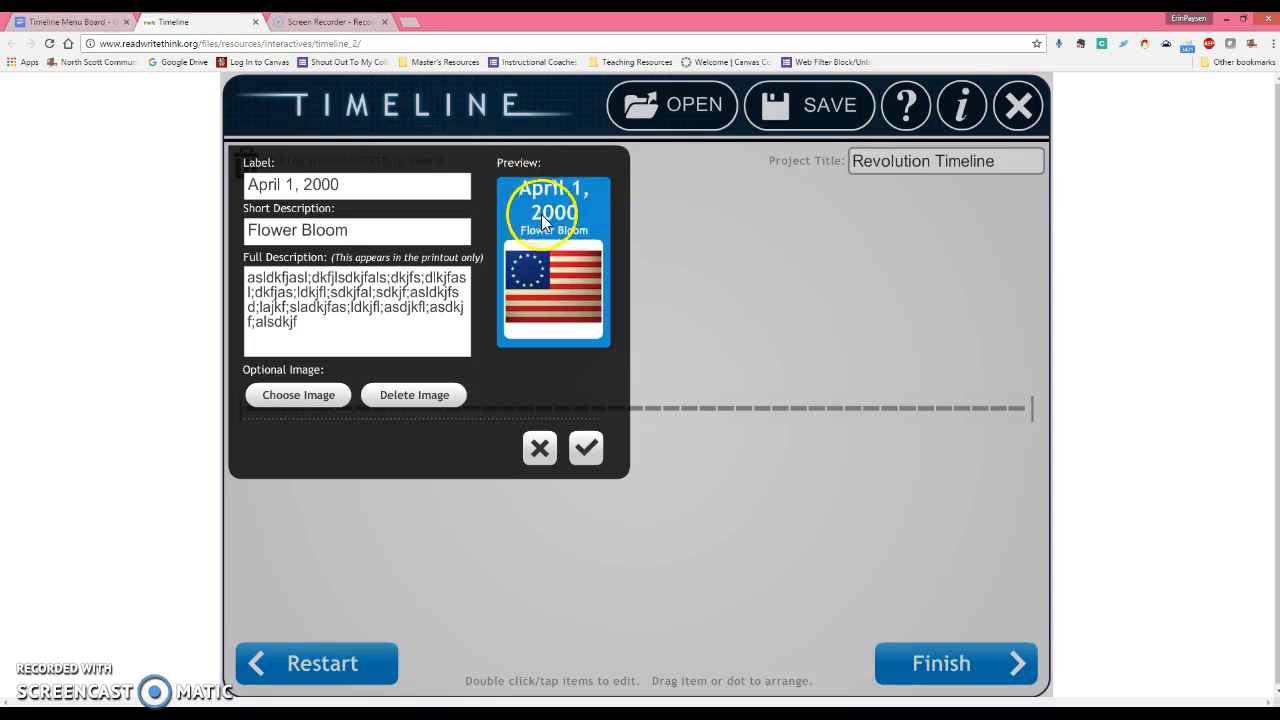
pyautogui.click(586, 450)
pyautogui.moveTo(508, 466); pyautogui.dragTo(290, 430)
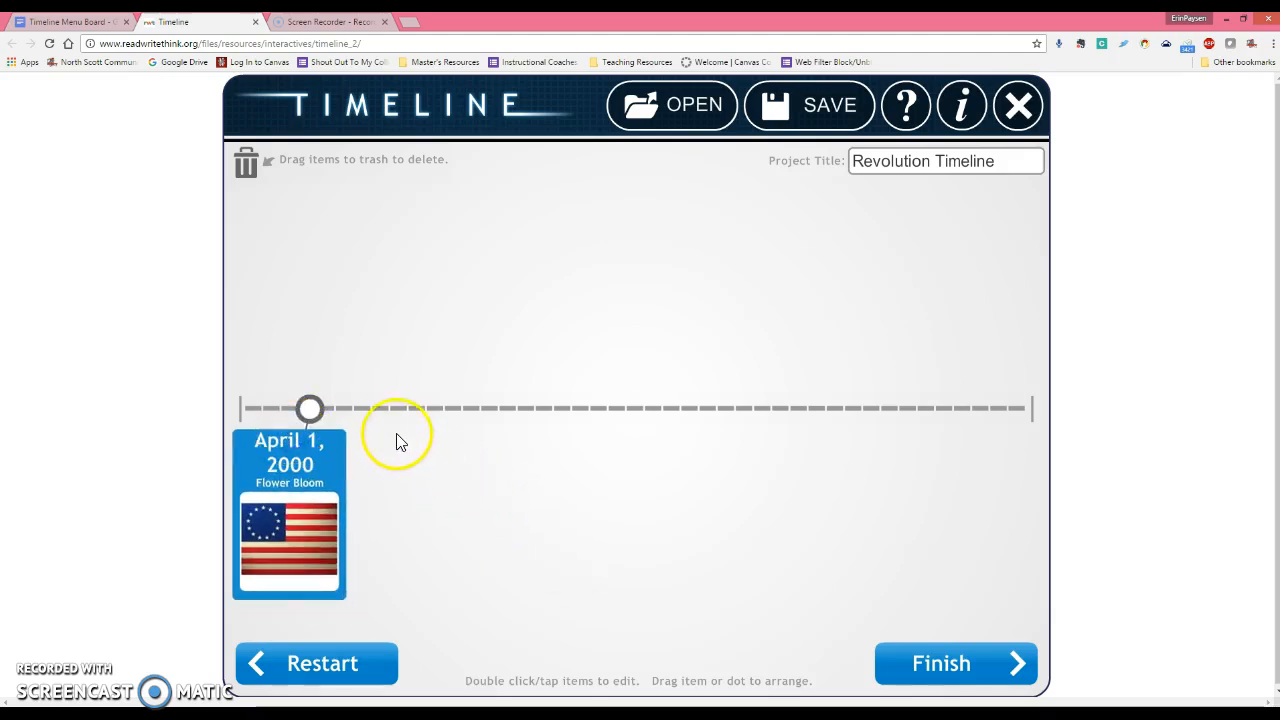
# Add a second item labelled 'April 20, 2016' with short description 'Flower Dies (Sad)'.
pyautogui.click(388, 408)
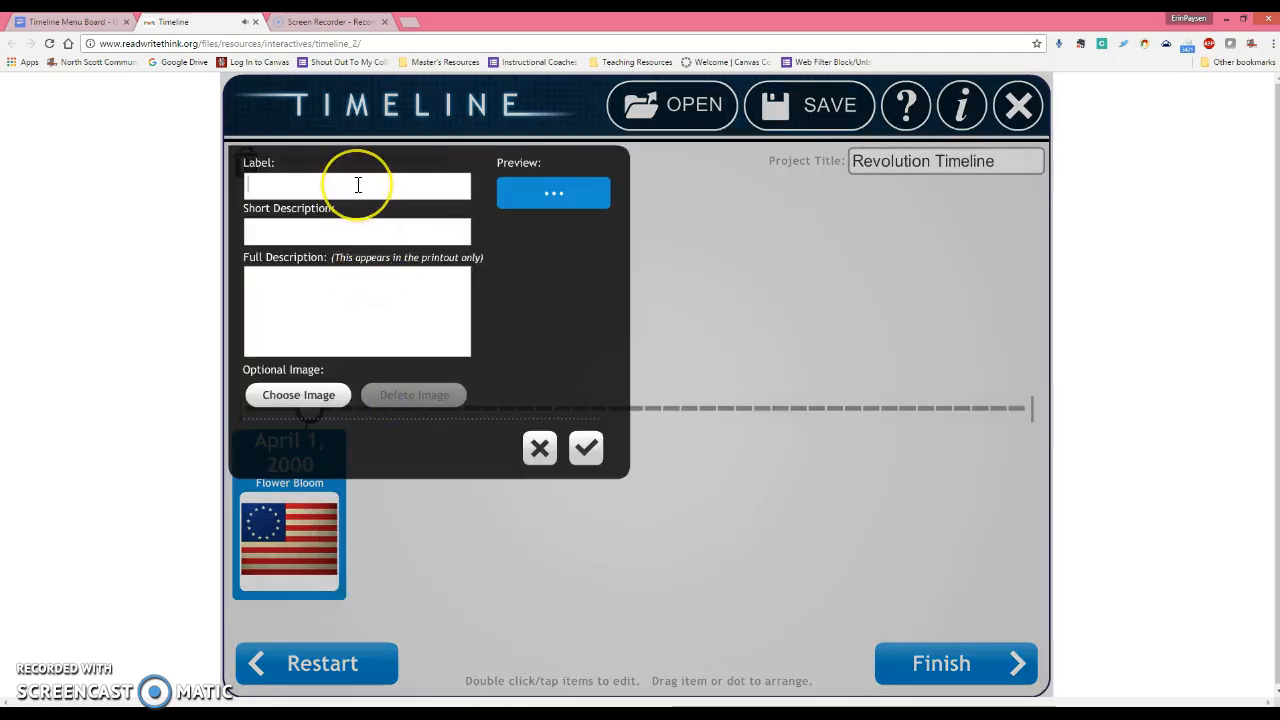
pyautogui.write('April')
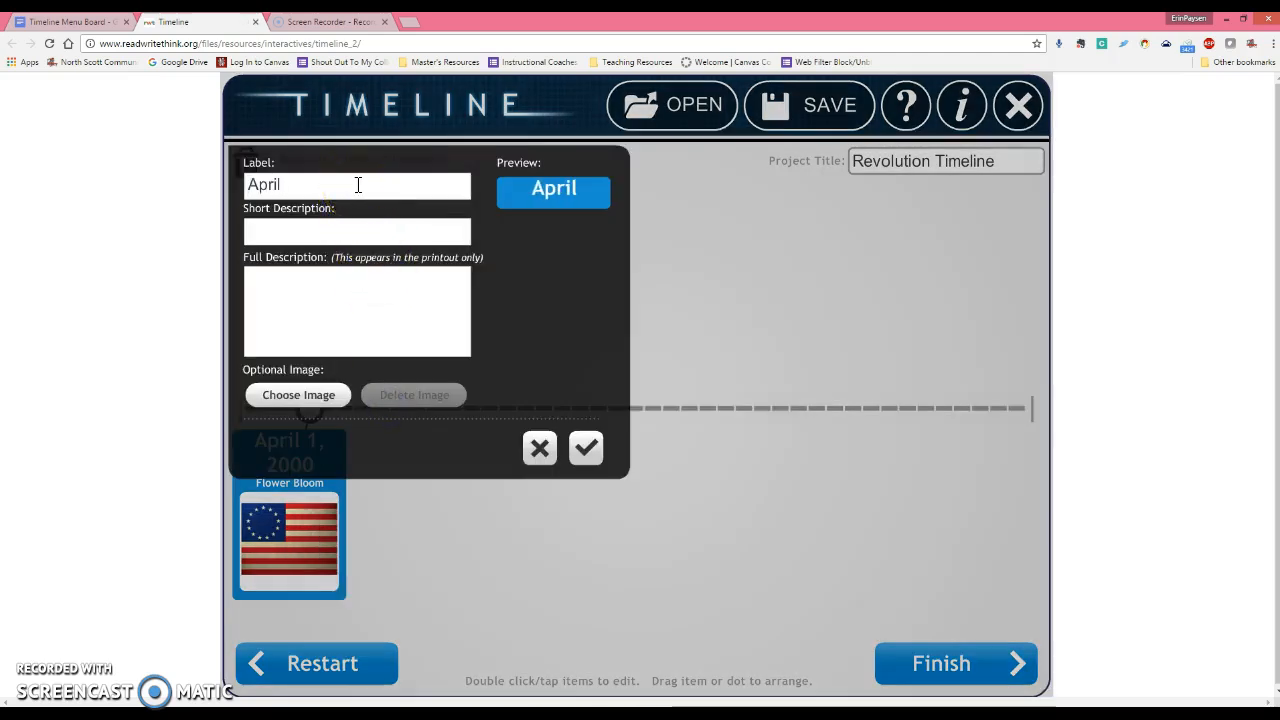
pyautogui.write(' 20, 10')
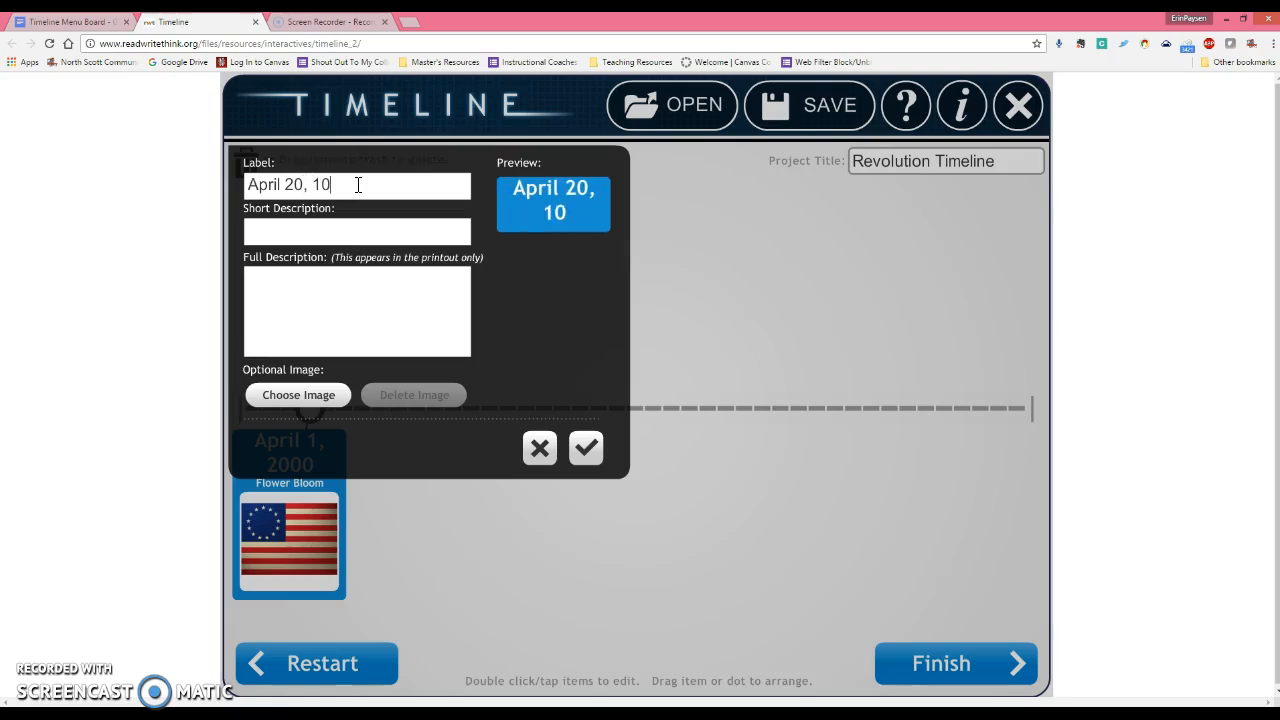
pyautogui.press('BackSpace')
pyautogui.press('BackSpace')
pyautogui.write('2016')
pyautogui.click(359, 225)
pyautogui.write('Flower')
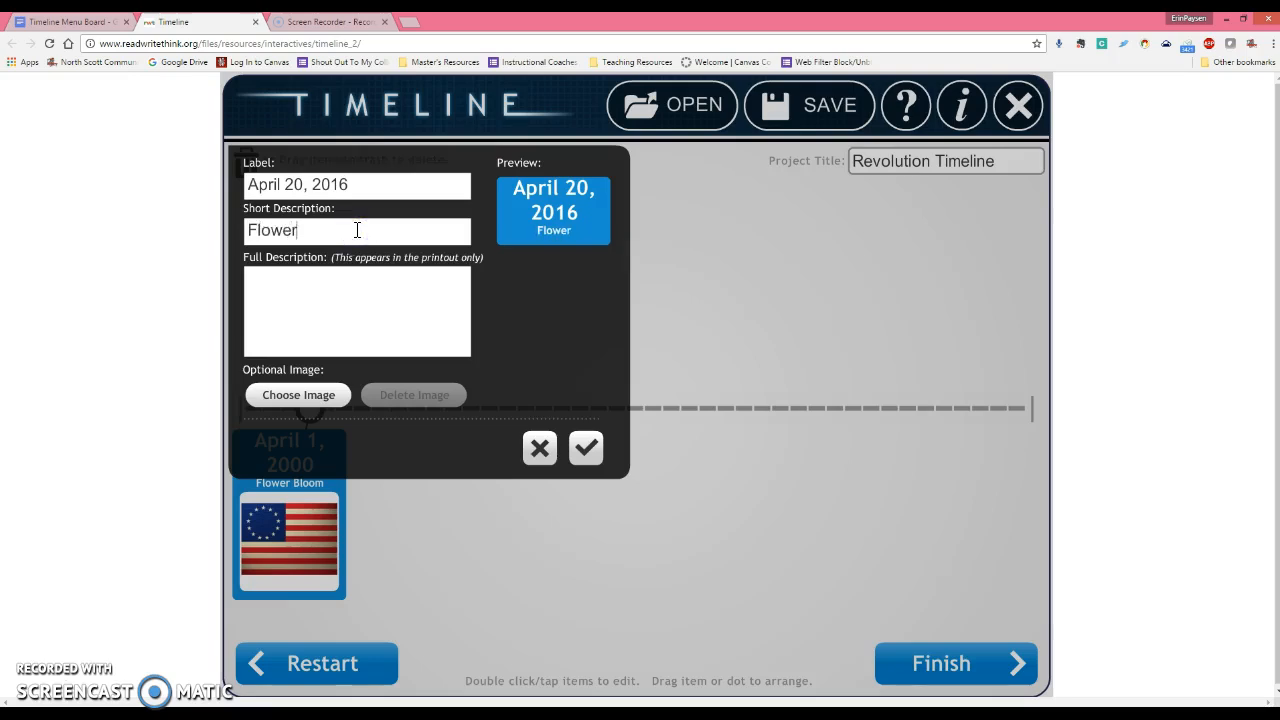
pyautogui.write(' Dies (Sad)')
# Give it a filler full description, skip the image, and place it on the timeline.
pyautogui.click(330, 301)
pyautogui.write('asdjfkhasdkfjhaskldjfhdaklsjfhsdalkjfhalskdjfhldskfhsdlkfjhlkajhdsf')
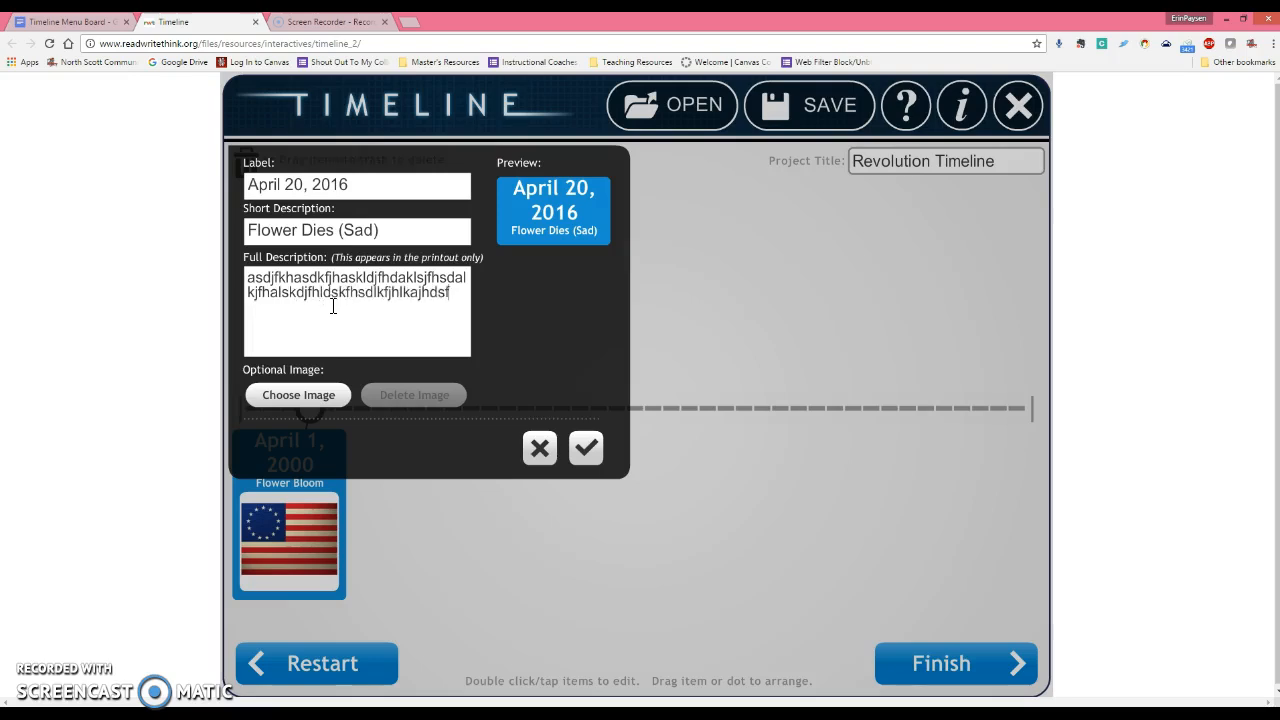
pyautogui.click(320, 393)
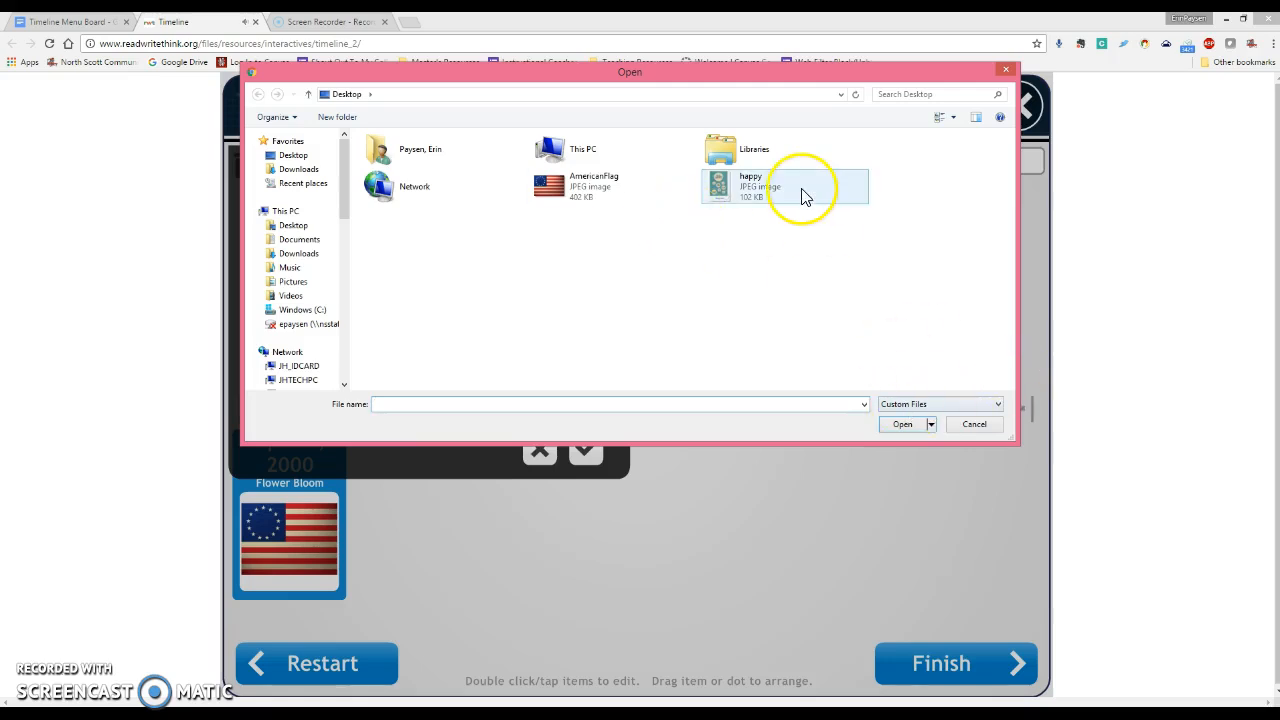
pyautogui.click(994, 425)
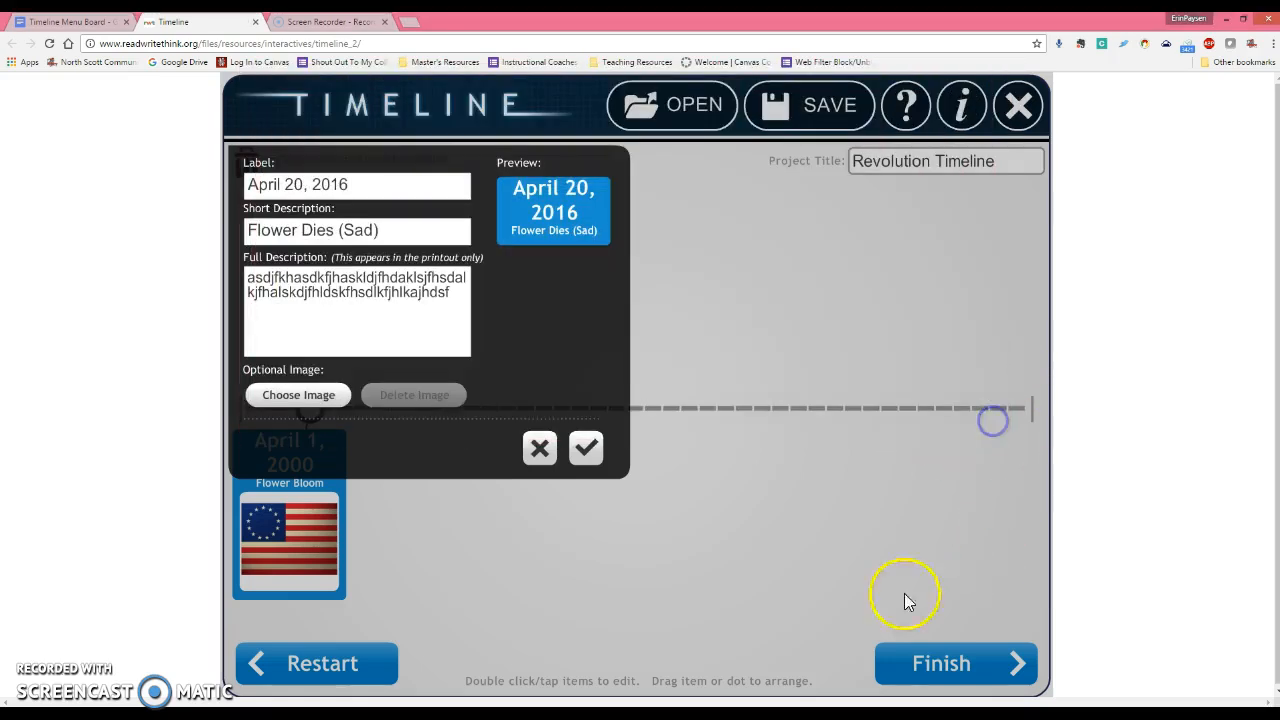
pyautogui.click(588, 452)
# Move the April 20, 2016 card below the line and its dot to the line's left end.
pyautogui.moveTo(586, 463); pyautogui.dragTo(397, 265)
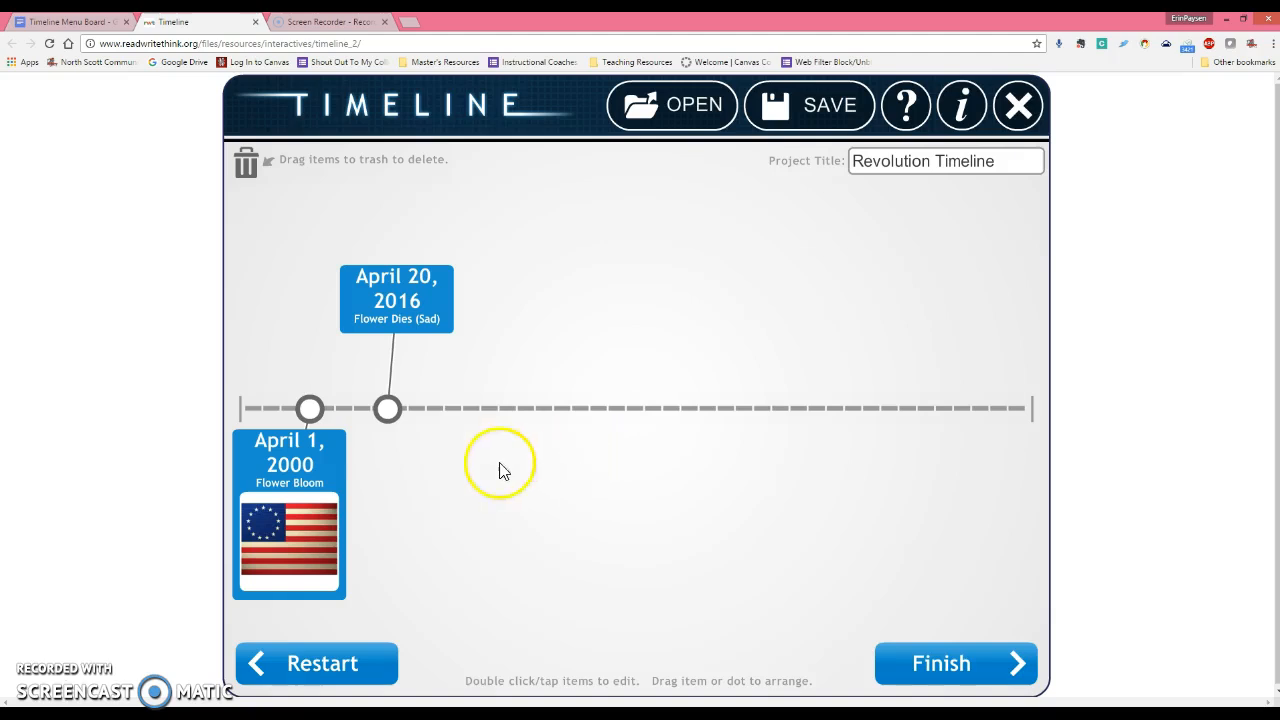
pyautogui.moveTo(390, 418); pyautogui.dragTo(530, 414)
pyautogui.click(346, 306)
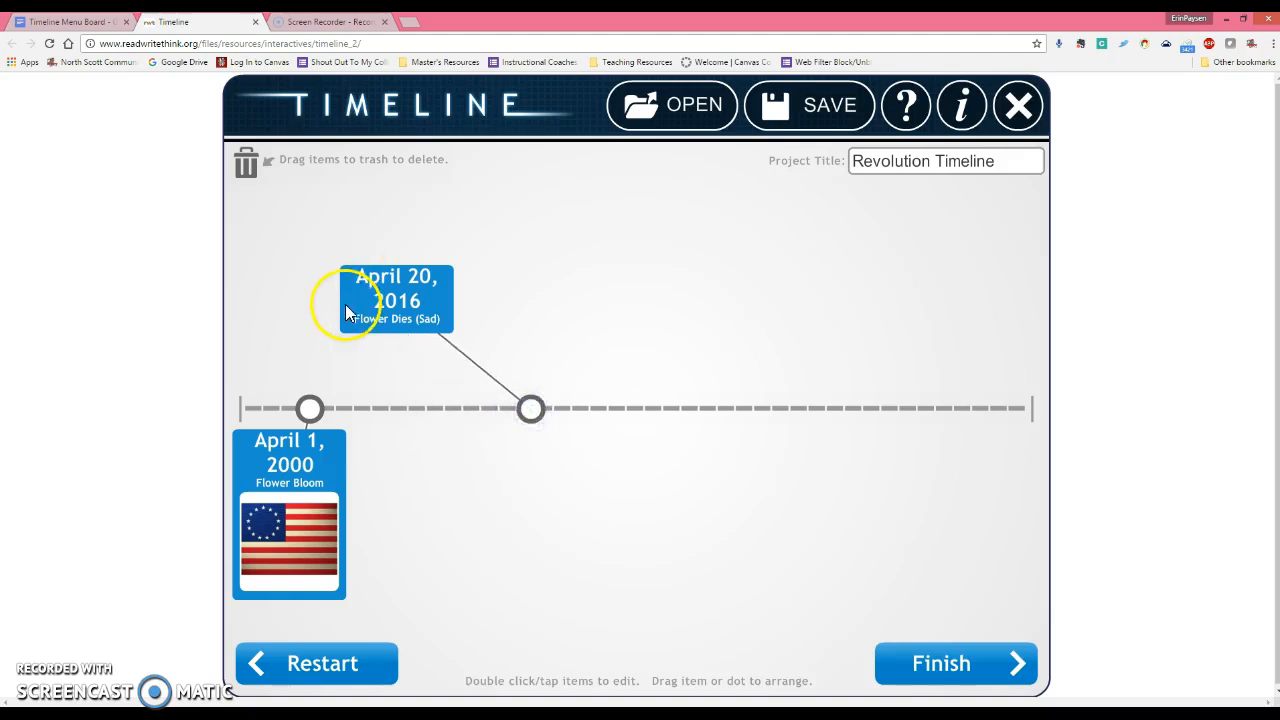
pyautogui.moveTo(412, 318); pyautogui.dragTo(549, 560)
pyautogui.click(534, 408)
pyautogui.moveTo(533, 413); pyautogui.dragTo(258, 413)
# Slide the April 1, 2000 dot toward the middle with its card beneath, and nudge the 2016 dot right.
pyautogui.moveTo(447, 410); pyautogui.dragTo(648, 416)
pyautogui.moveTo(228, 560); pyautogui.dragTo(639, 534)
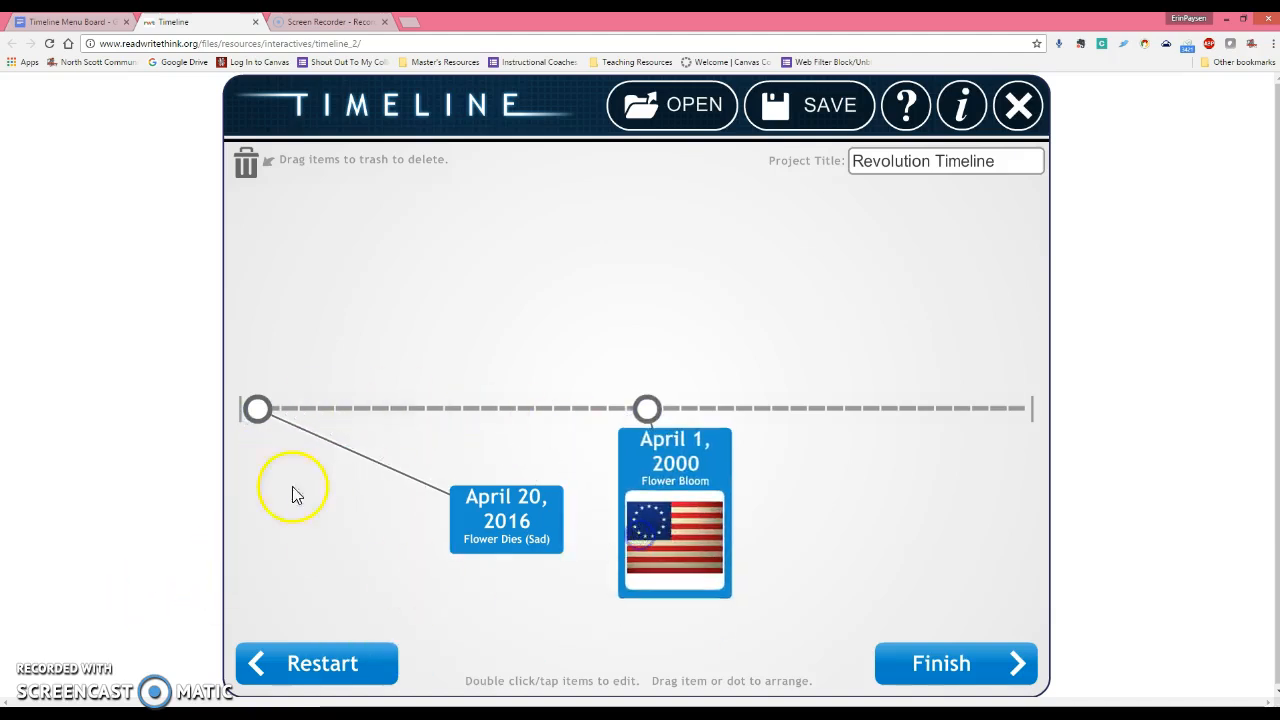
pyautogui.moveTo(257, 409); pyautogui.dragTo(305, 409)
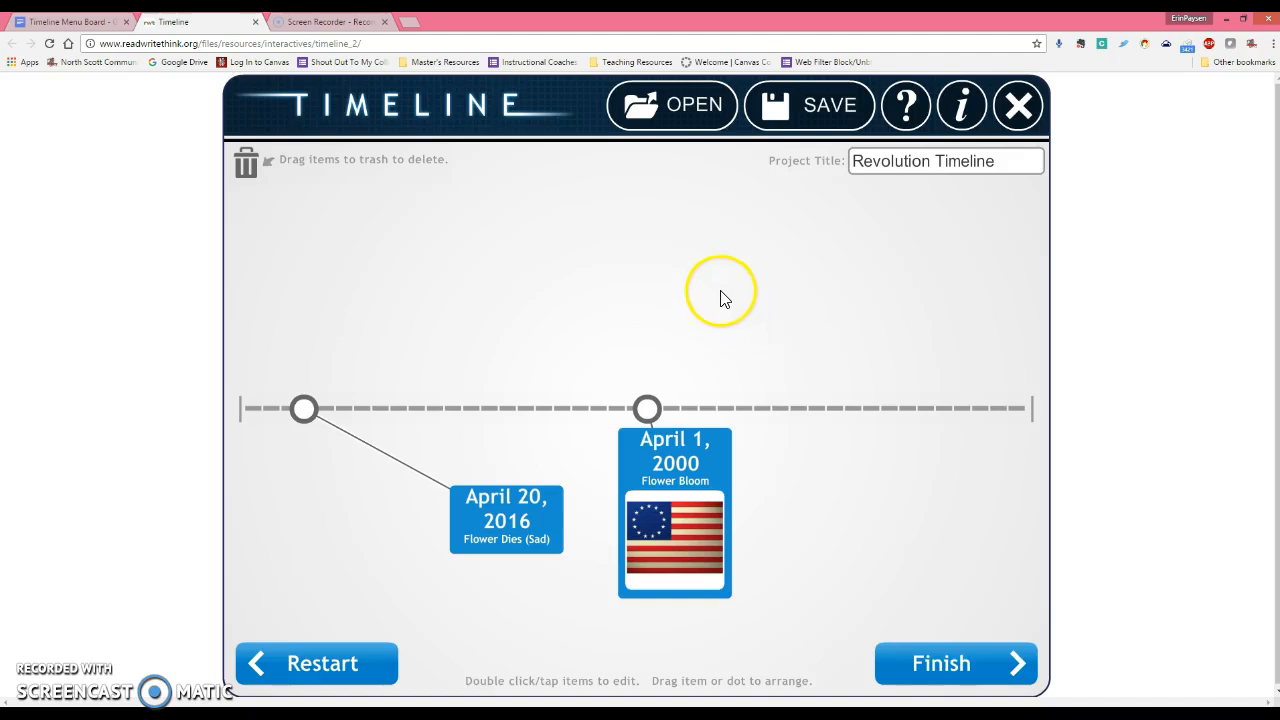
# Save the project to the Desktop as 'Revolution Timeline.rwt' and dismiss the confirmation.
pyautogui.click(815, 110)
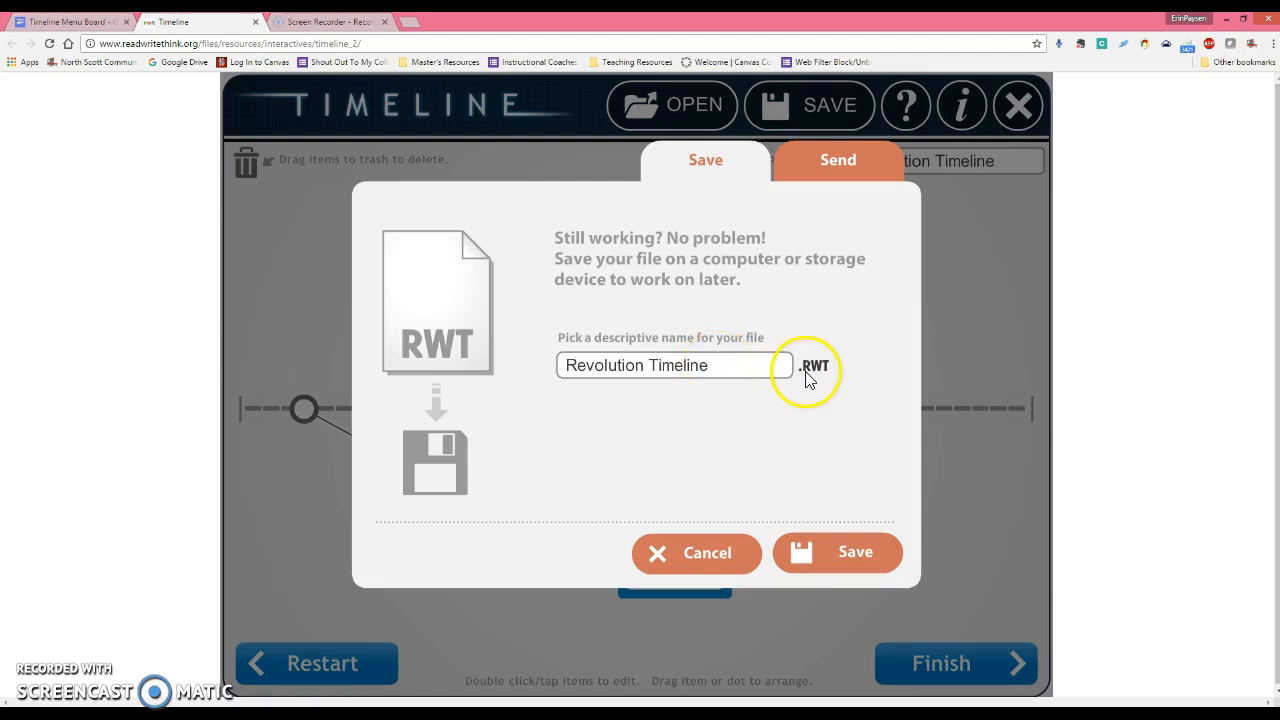
pyautogui.click(823, 568)
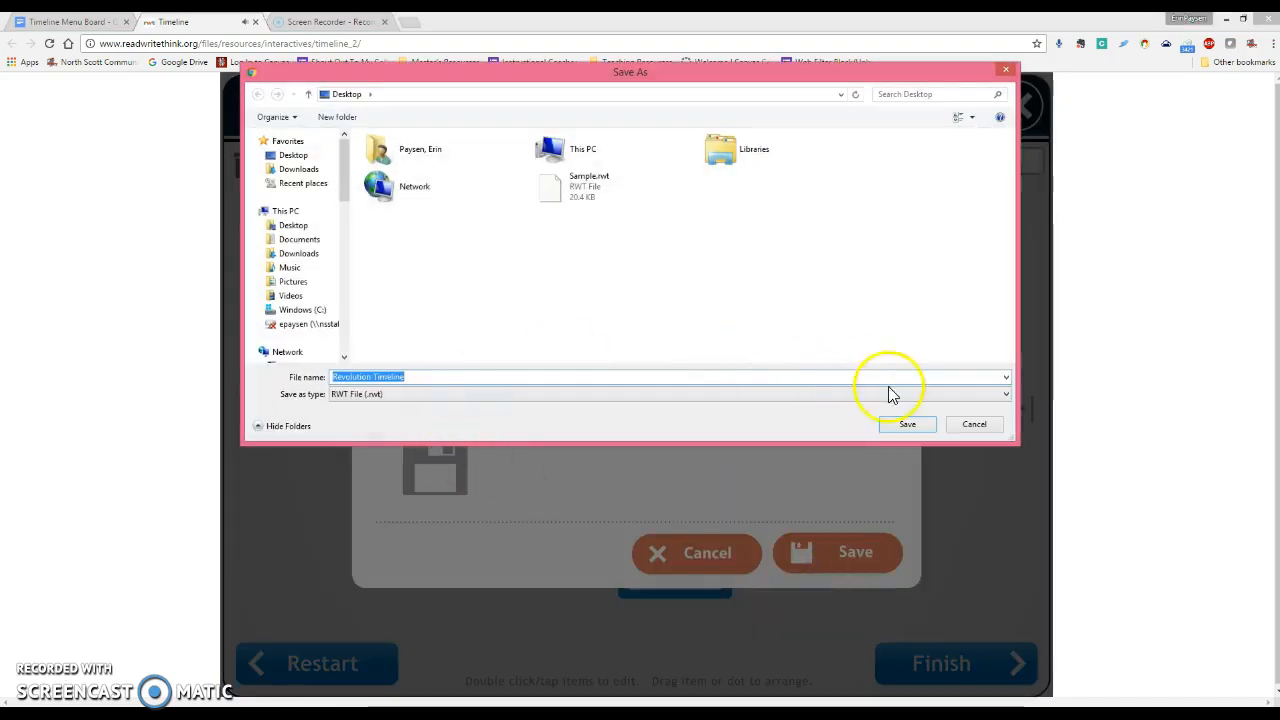
pyautogui.click(903, 425)
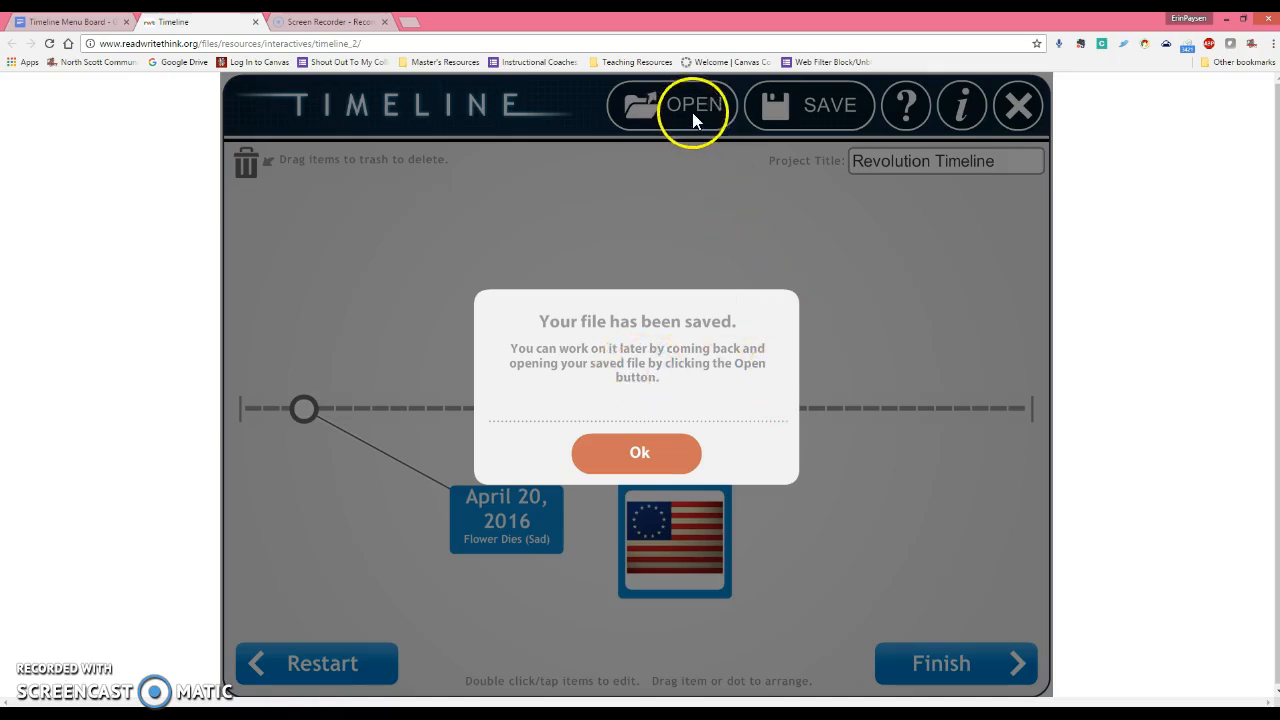
pyautogui.click(644, 454)
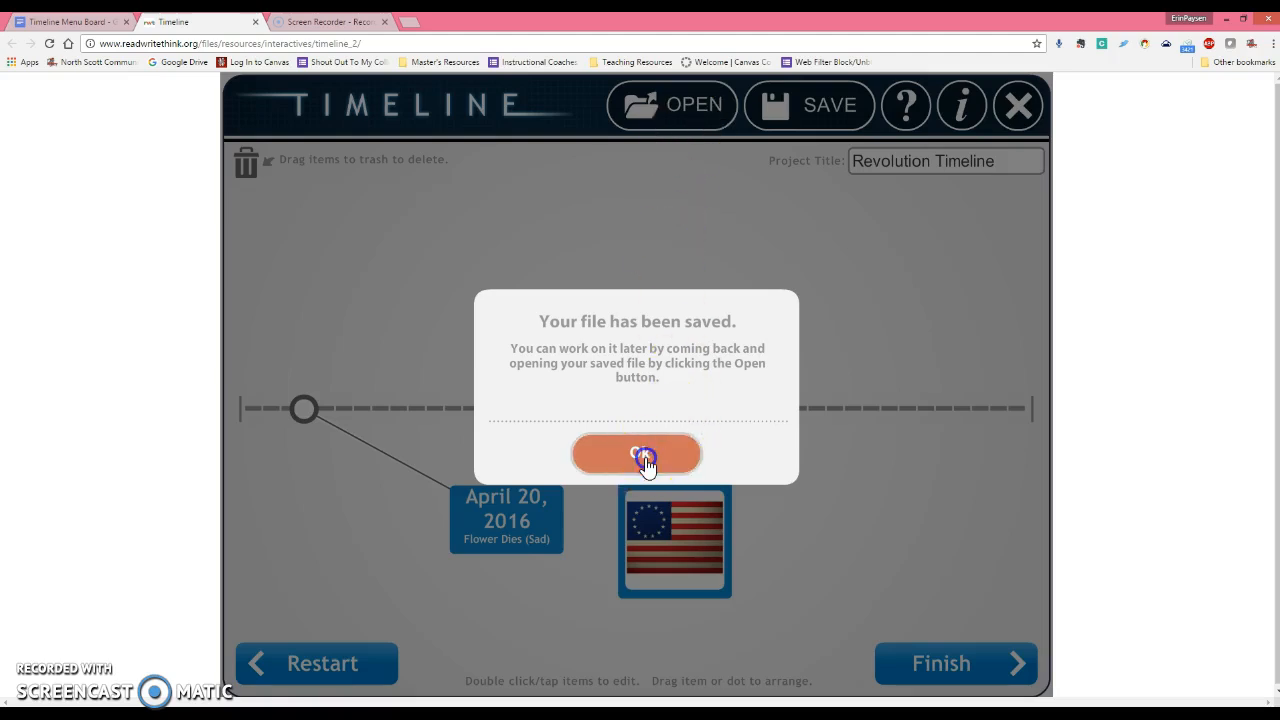
# Close the timeline tab and reopen the Timeline tool from the handout's link.
pyautogui.click(256, 22)
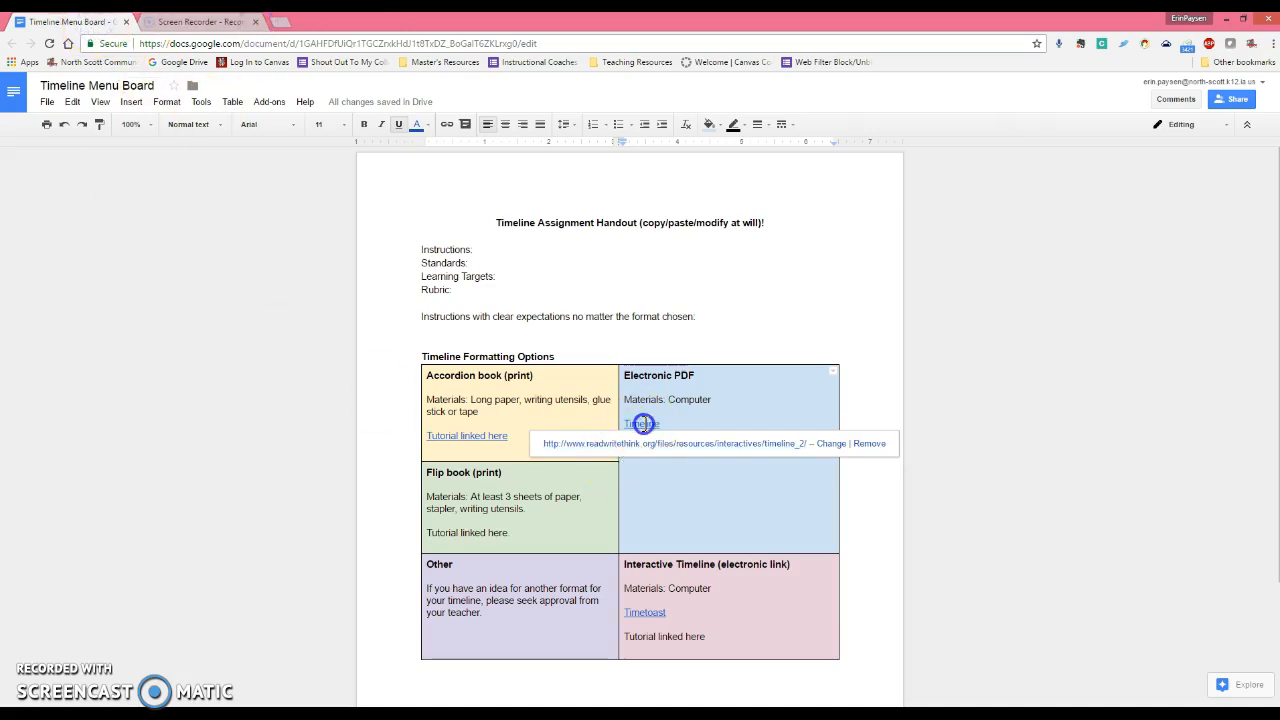
pyautogui.click(645, 444)
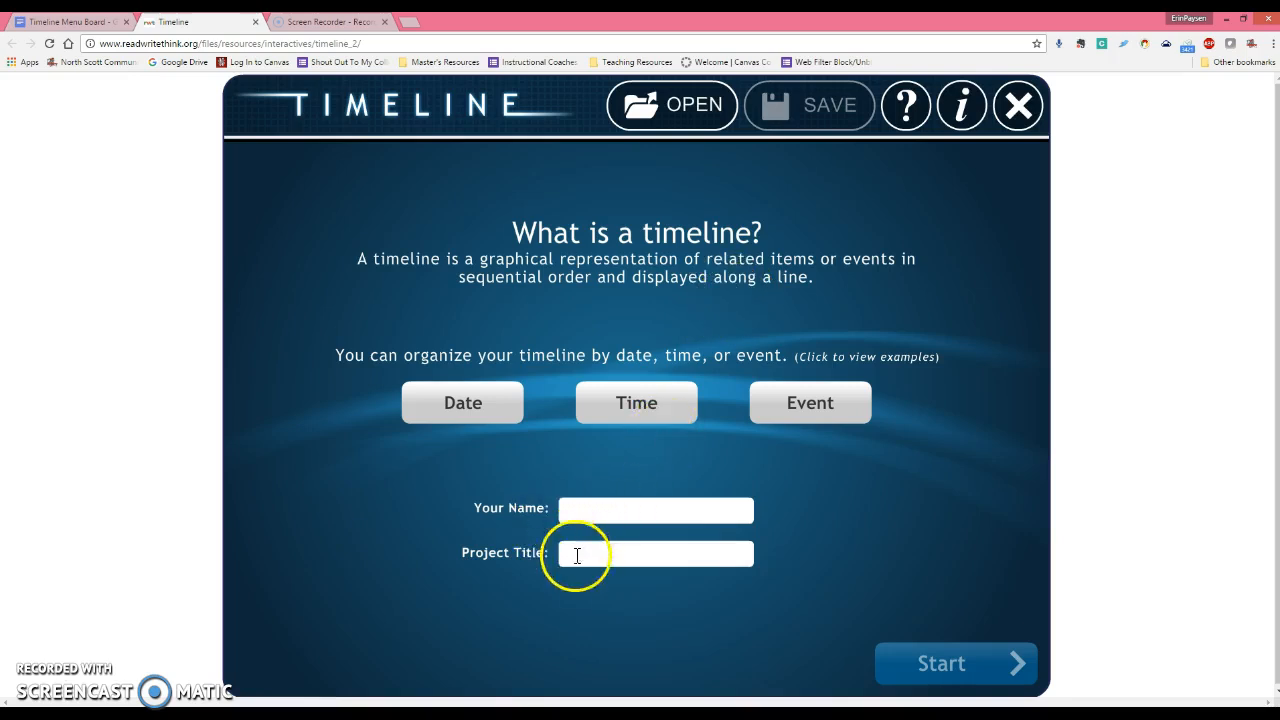
# Open 'Revolution Timeline.rwt' from the Desktop to restore both event cards.
pyautogui.click(693, 118)
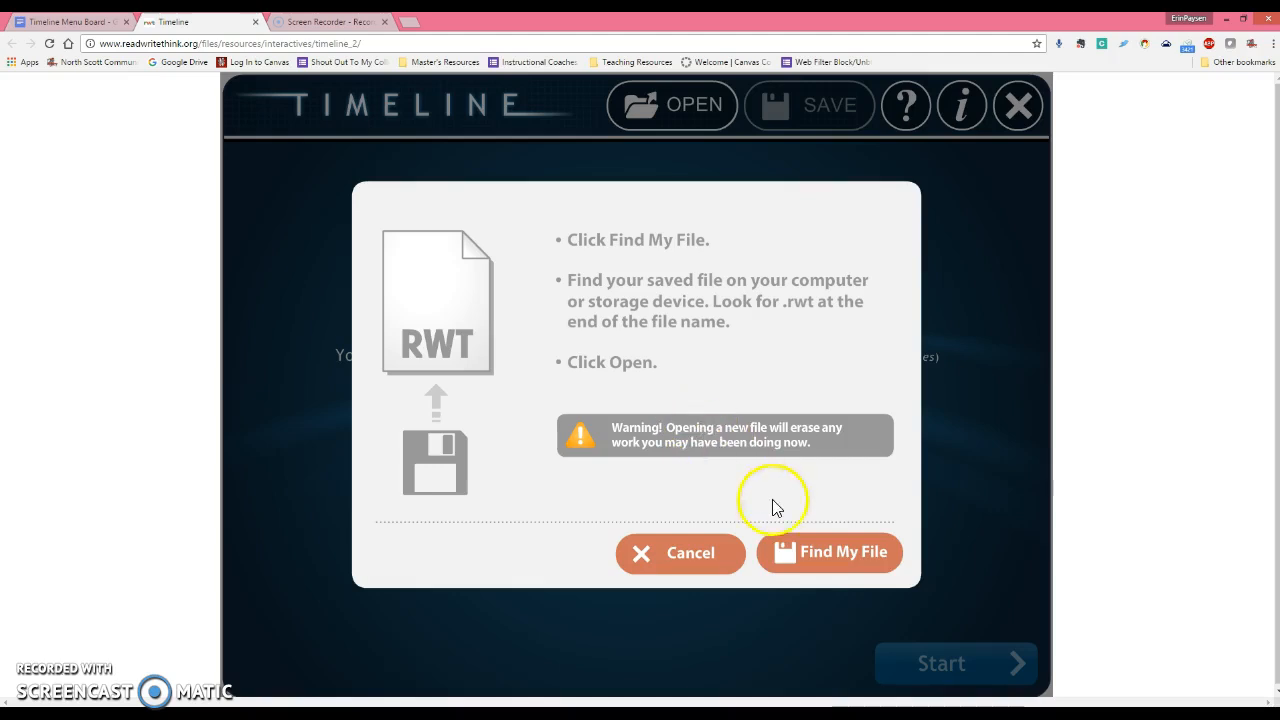
pyautogui.click(820, 556)
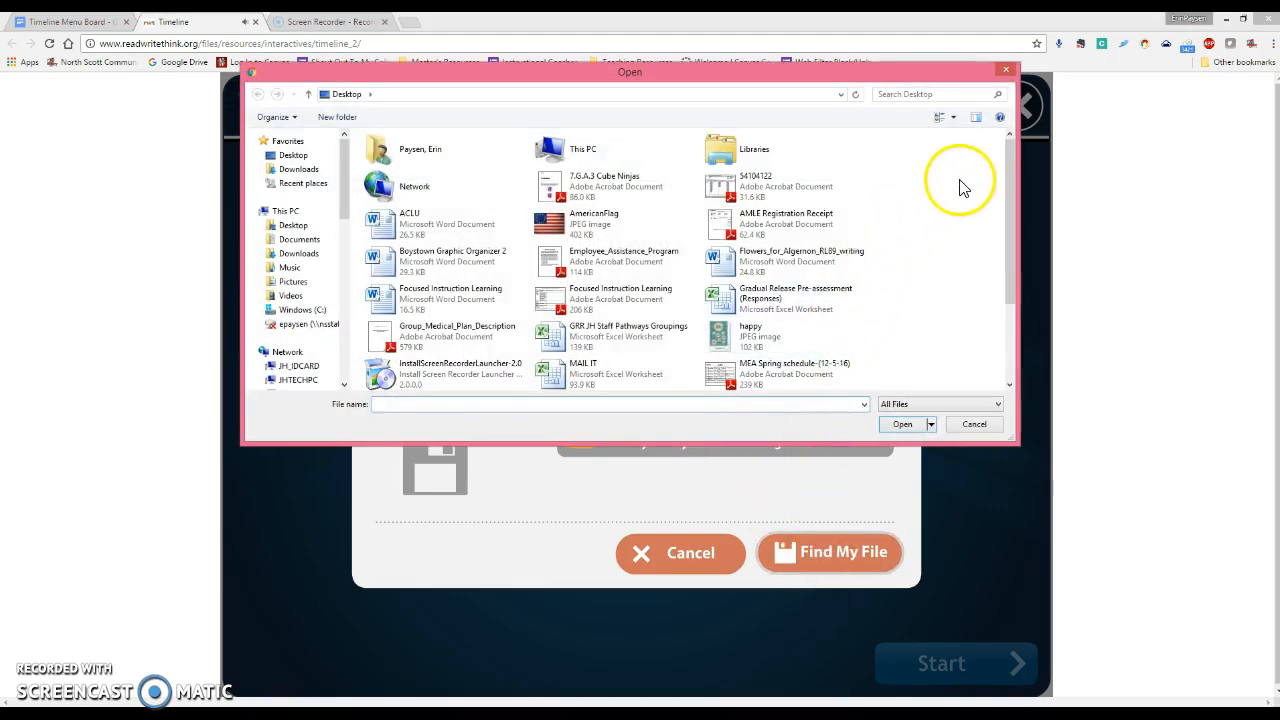
pyautogui.moveTo(1011, 194); pyautogui.dragTo(1054, 300)
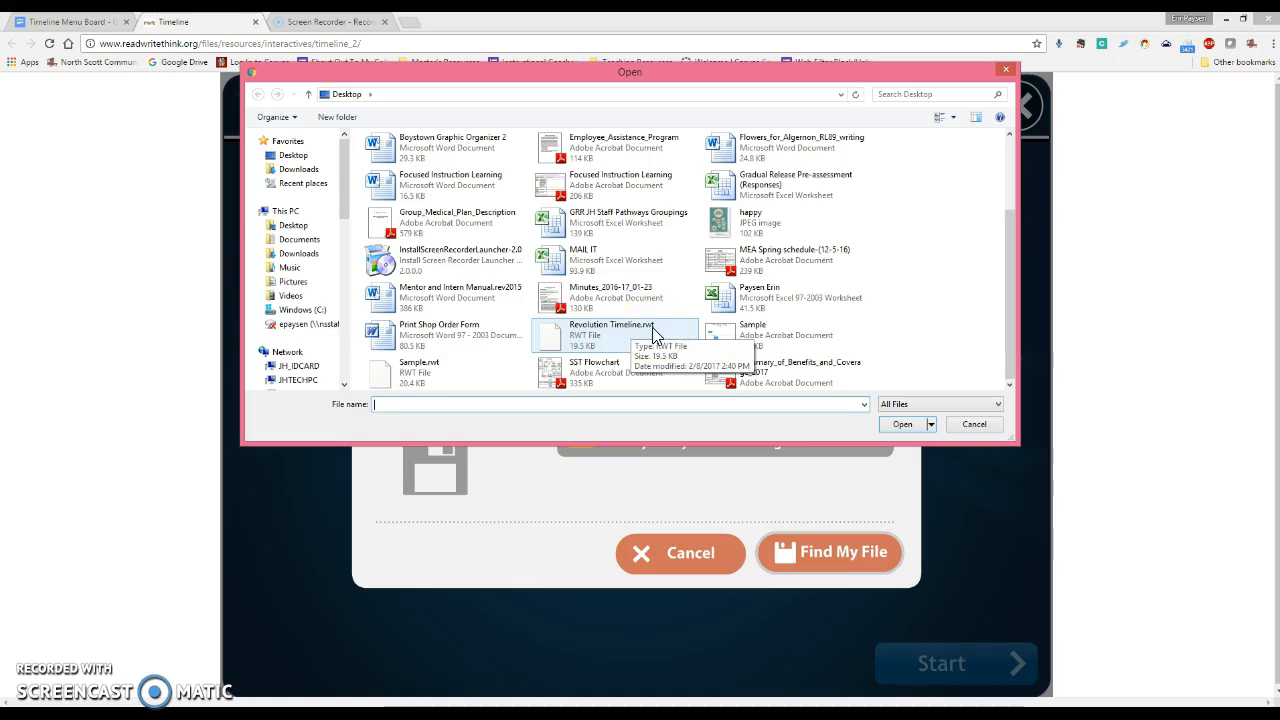
pyautogui.click(612, 345)
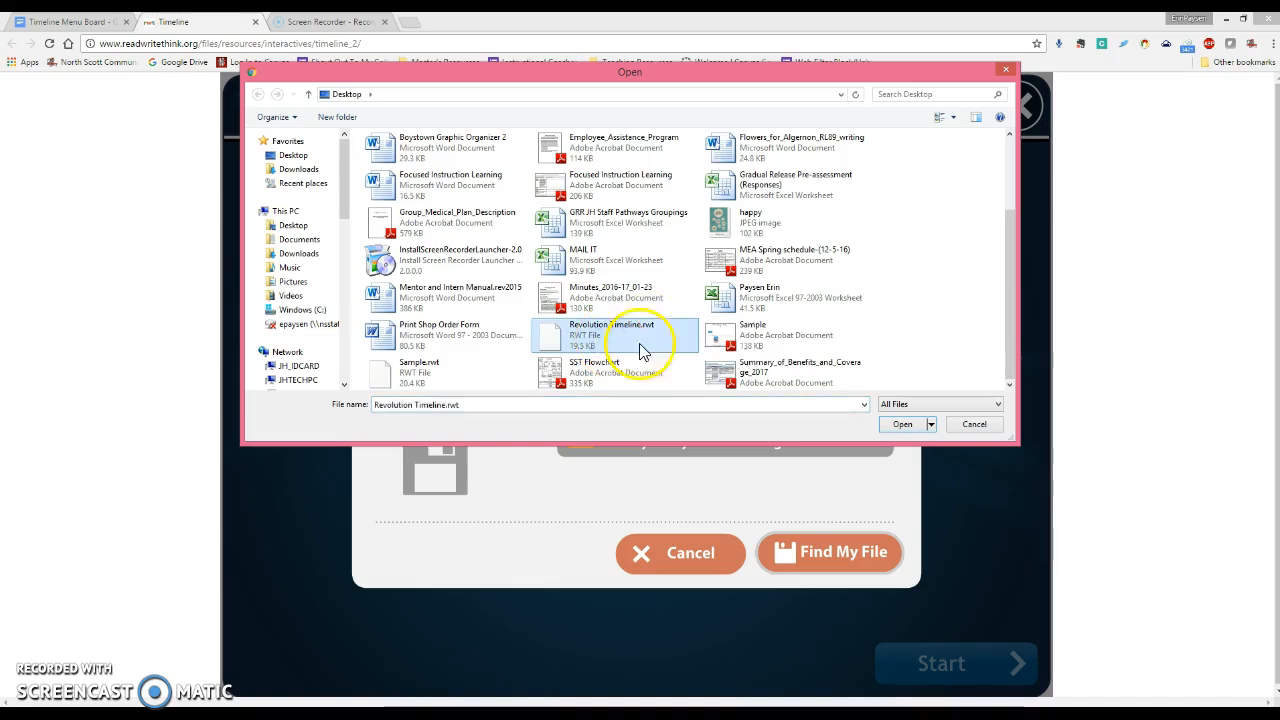
pyautogui.click(903, 424)
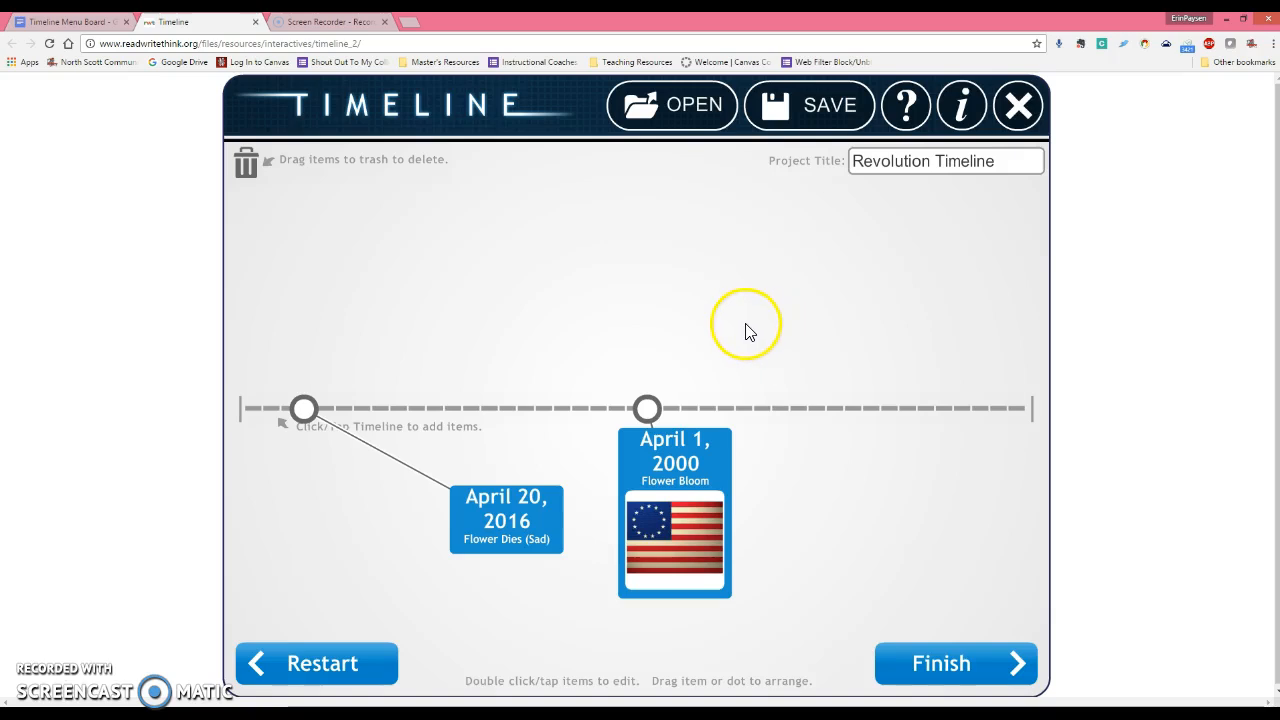
# Cancel a stray new-item editor, move the April 1, 2000 card above the line, and finish.
pyautogui.click(766, 407)
pyautogui.click(540, 443)
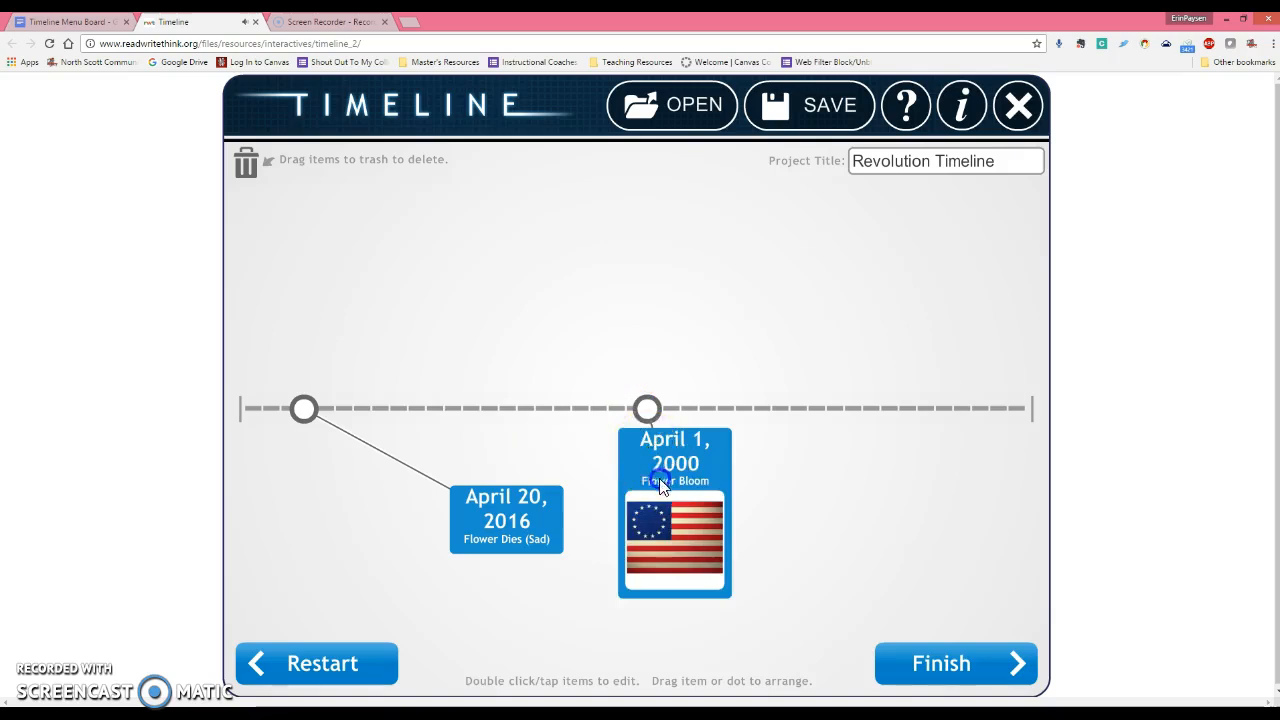
pyautogui.moveTo(662, 478); pyautogui.dragTo(382, 240)
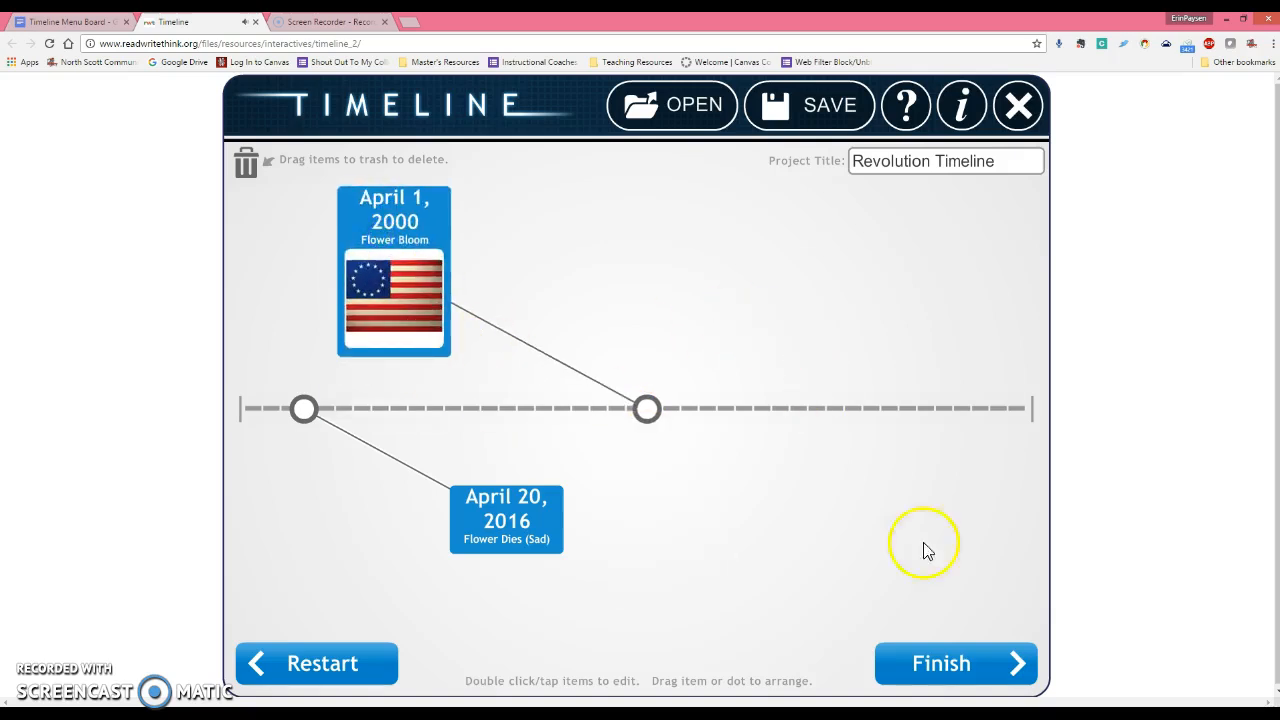
pyautogui.click(930, 668)
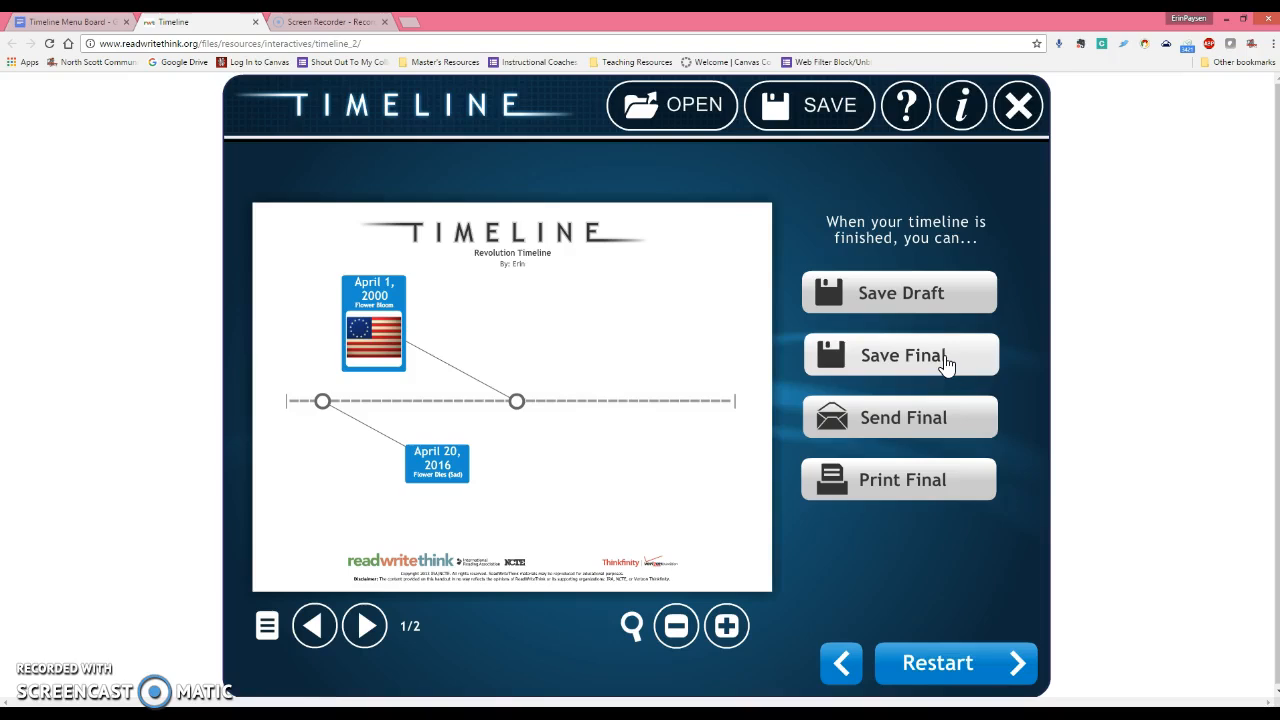
pyautogui.click(957, 426)
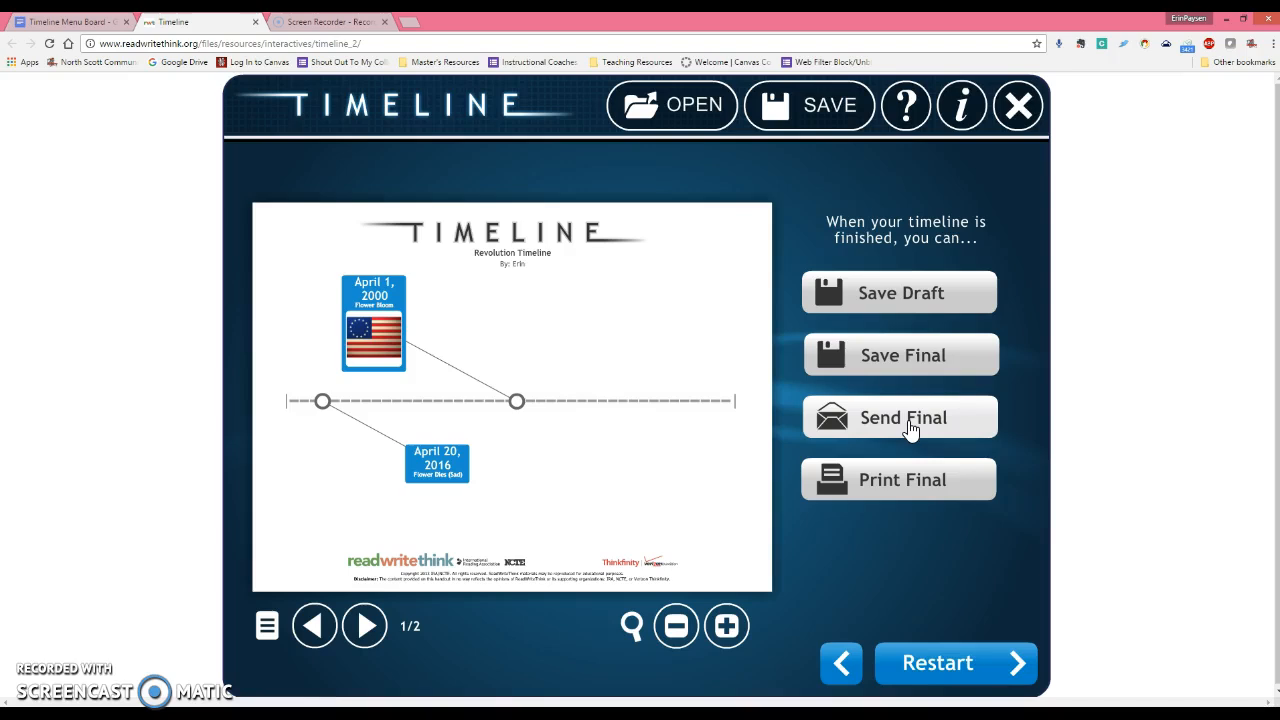
# E-mail the 'Revolution Timeline' PDF to the recipient's address and dismiss the sent confirmation.
pyautogui.click(910, 420)
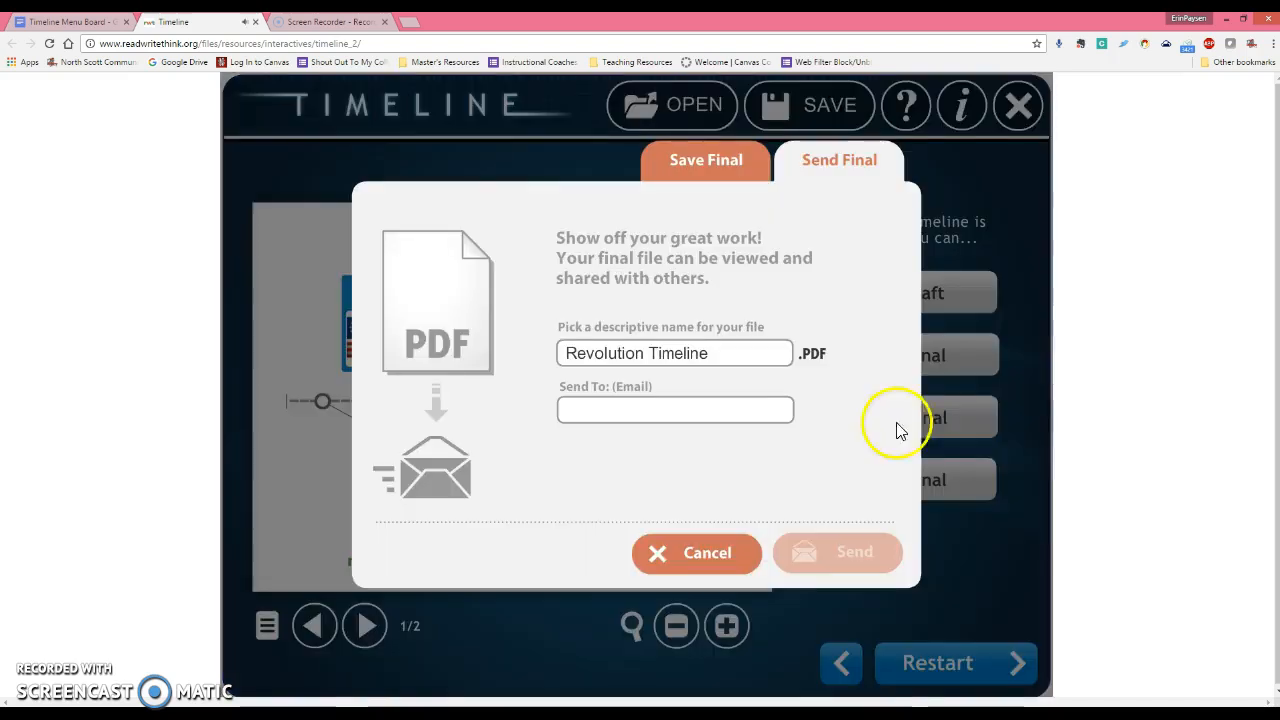
pyautogui.click(619, 408)
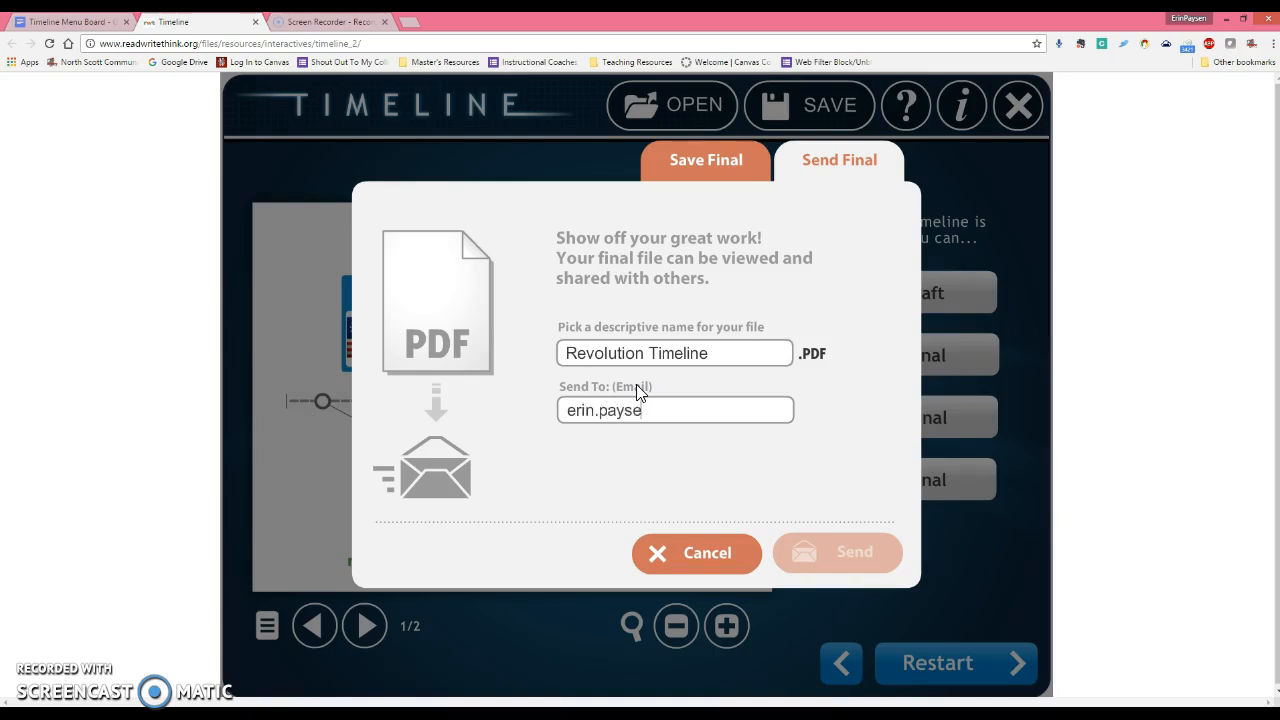
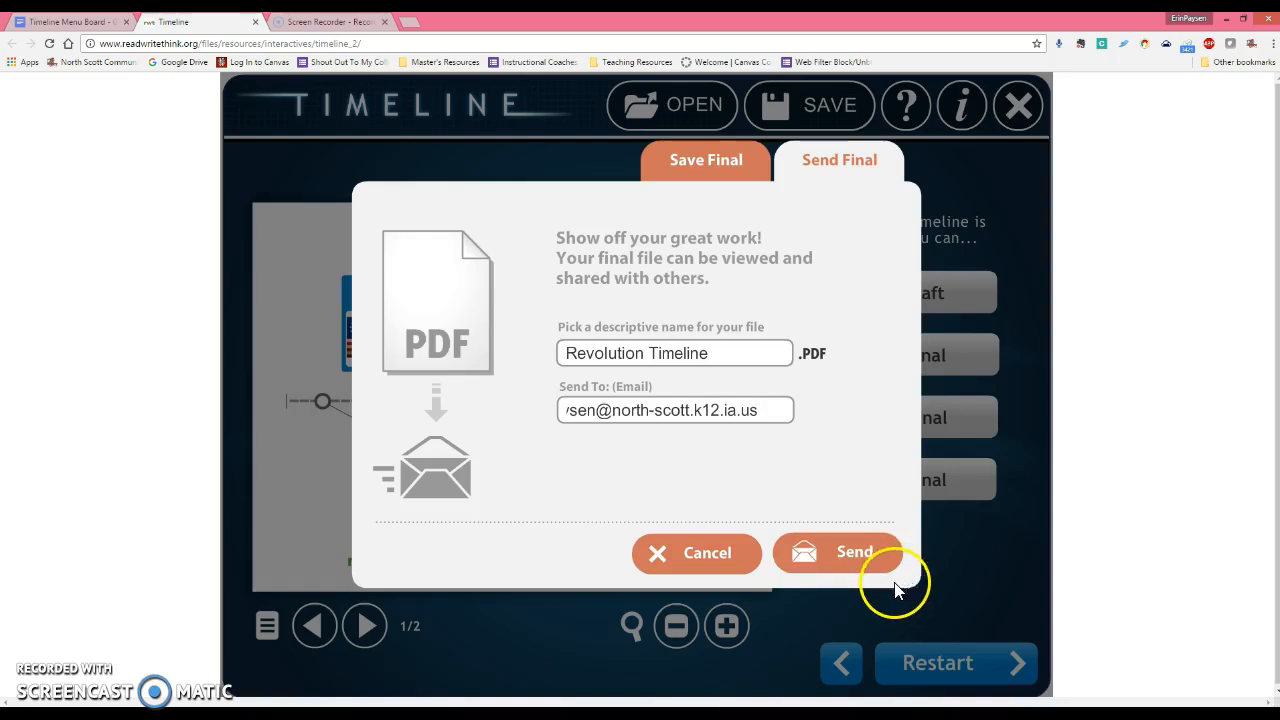
pyautogui.click(848, 561)
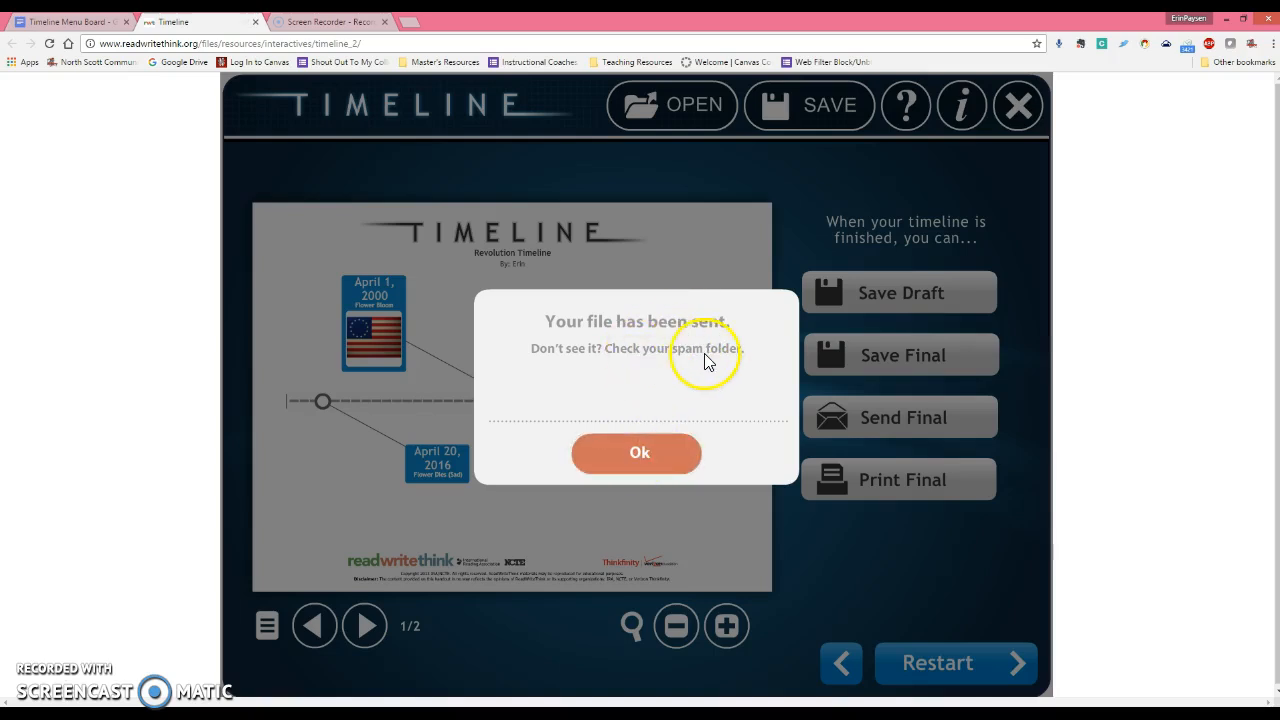
pyautogui.click(610, 455)
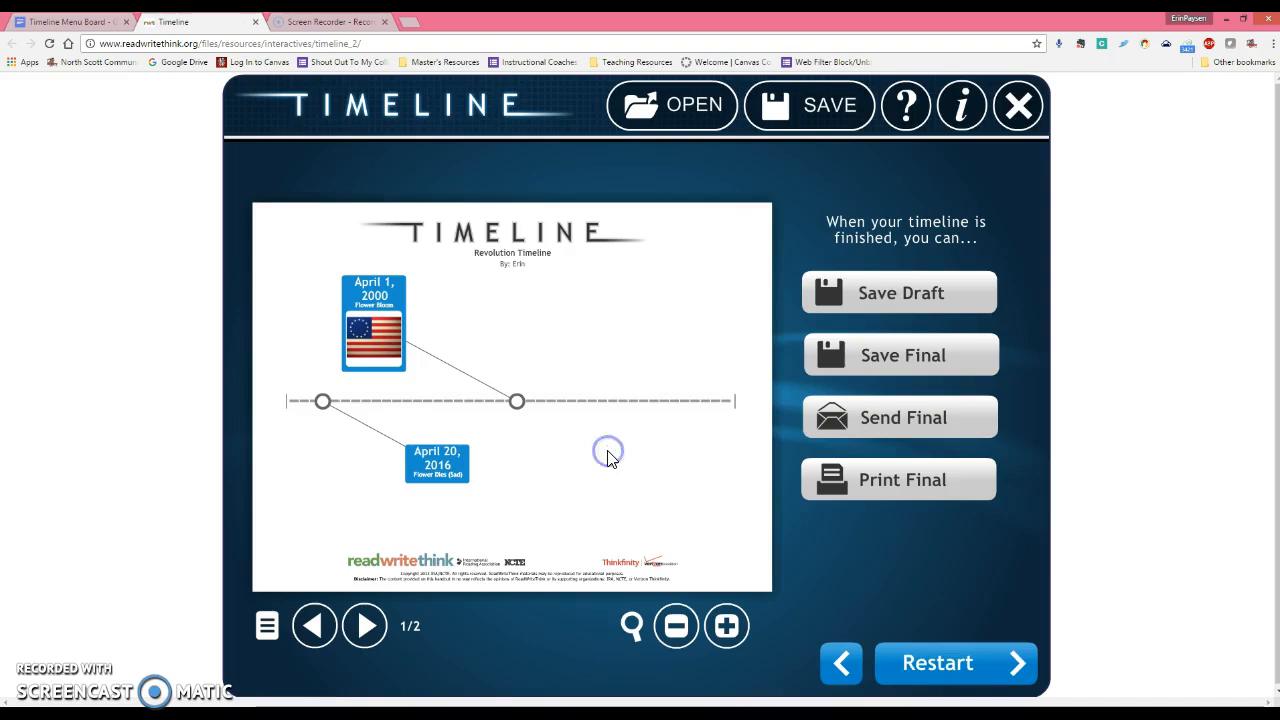
# Save the final timeline as the PDF 'Revolution Timeline' on the Desktop, then minimize Chrome.
pyautogui.click(858, 360)
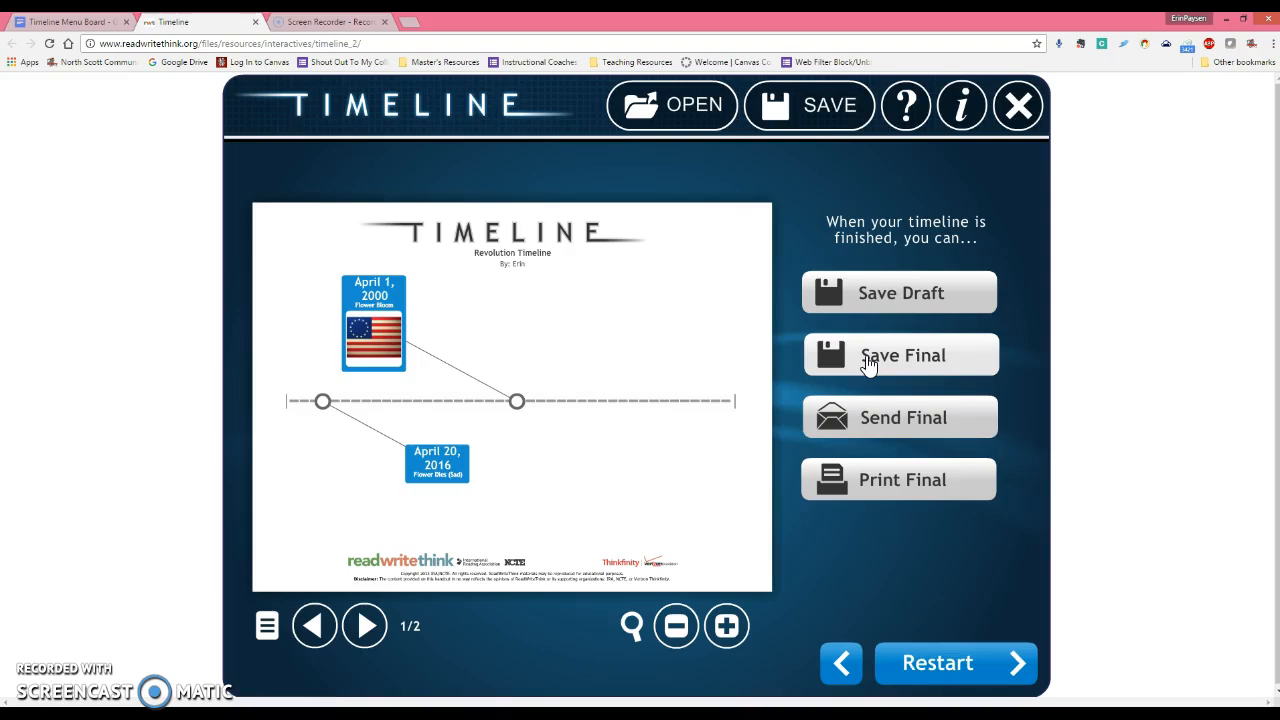
pyautogui.click(866, 358)
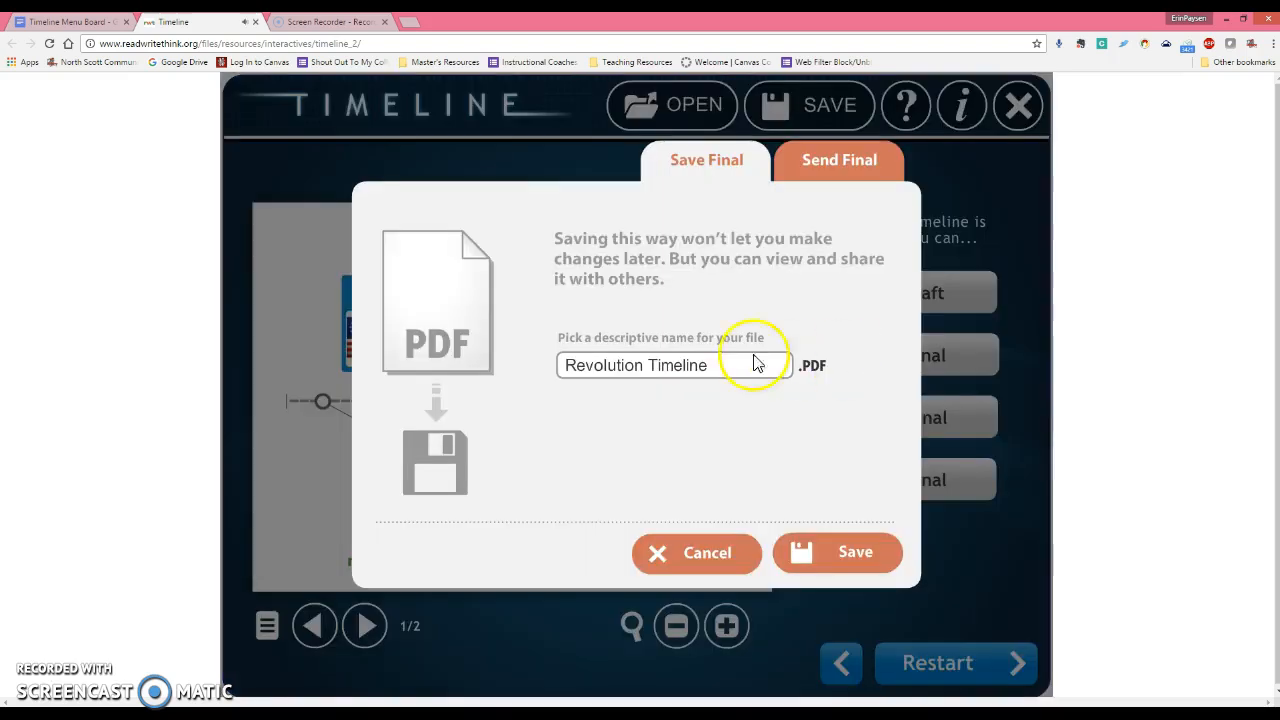
pyautogui.click(840, 564)
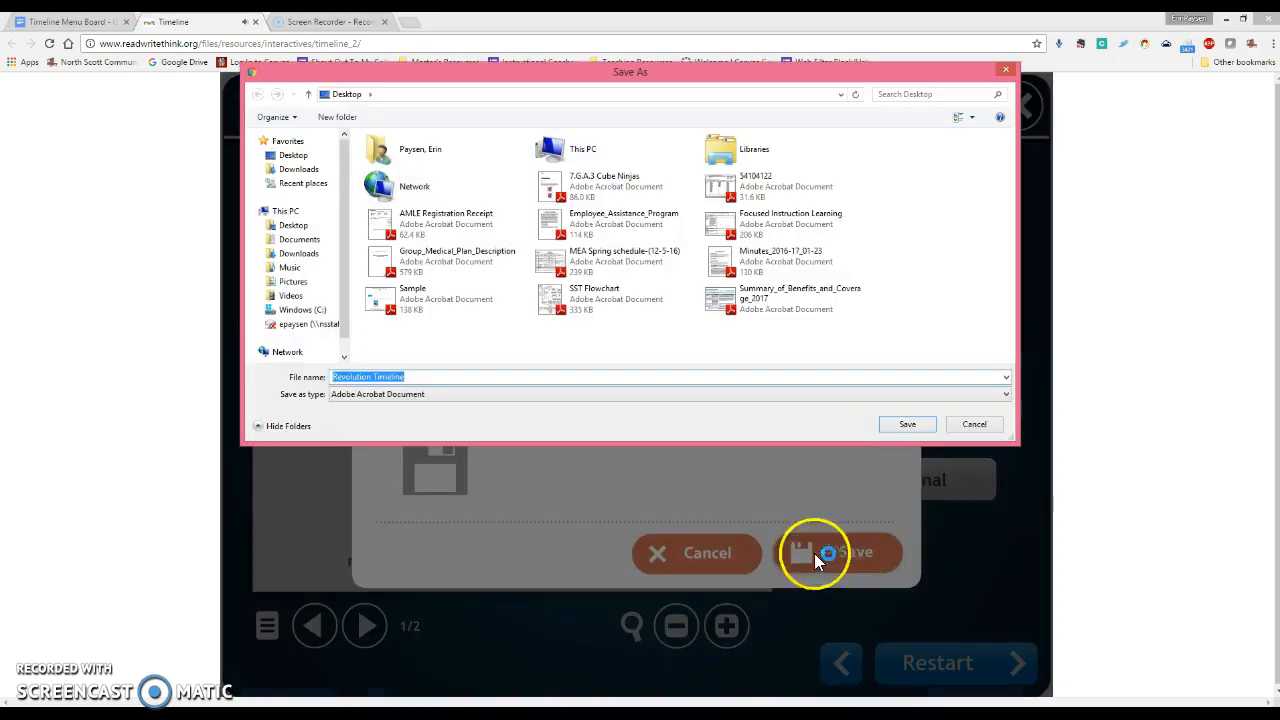
pyautogui.click(910, 428)
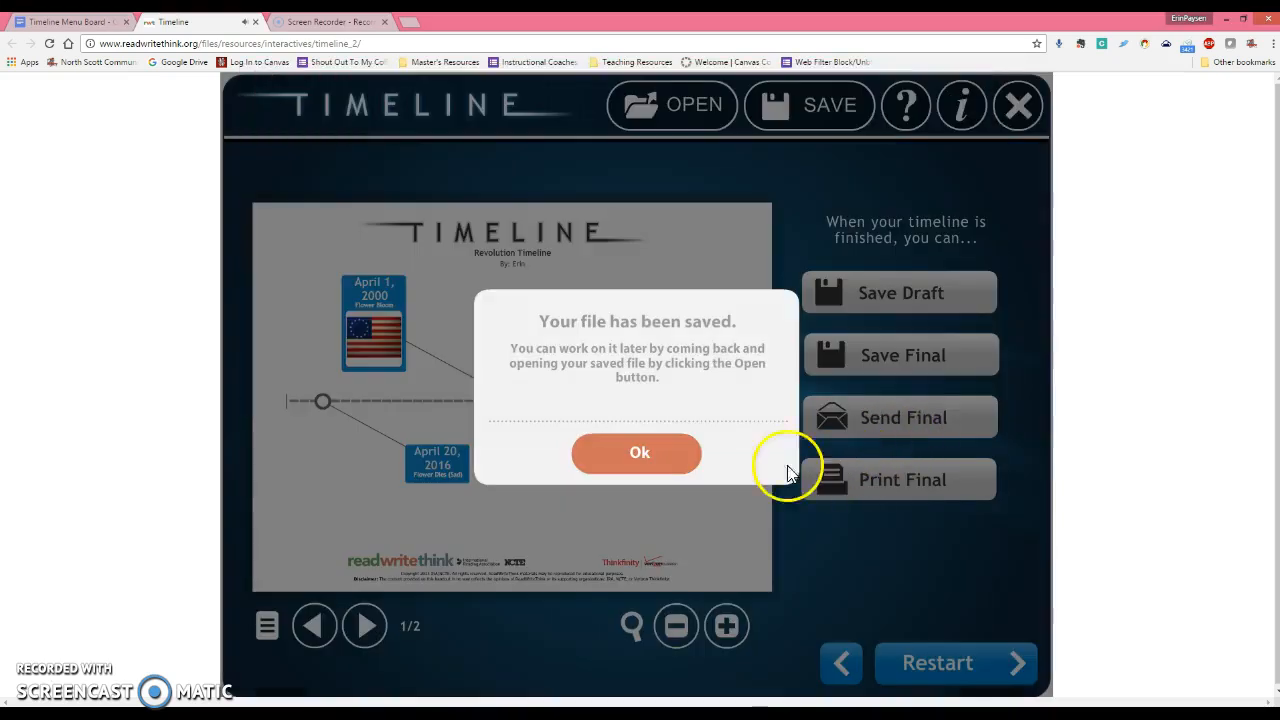
pyautogui.click(640, 455)
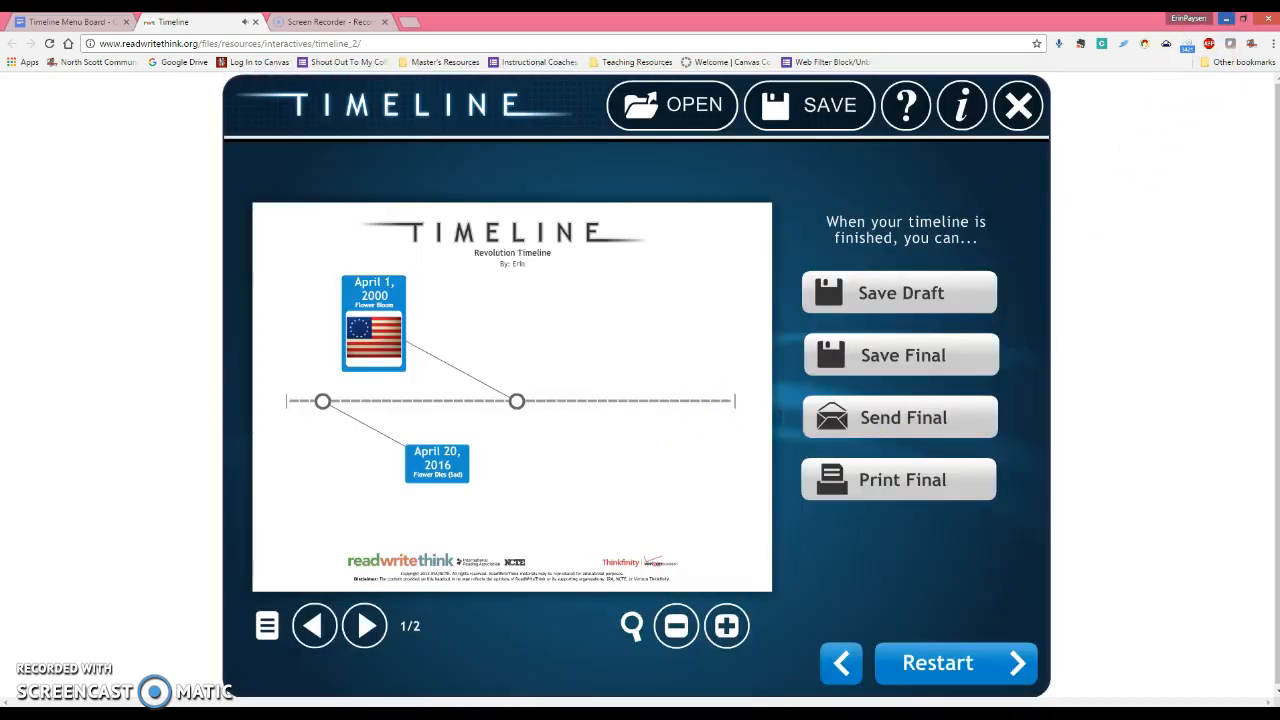
pyautogui.click(1226, 18)
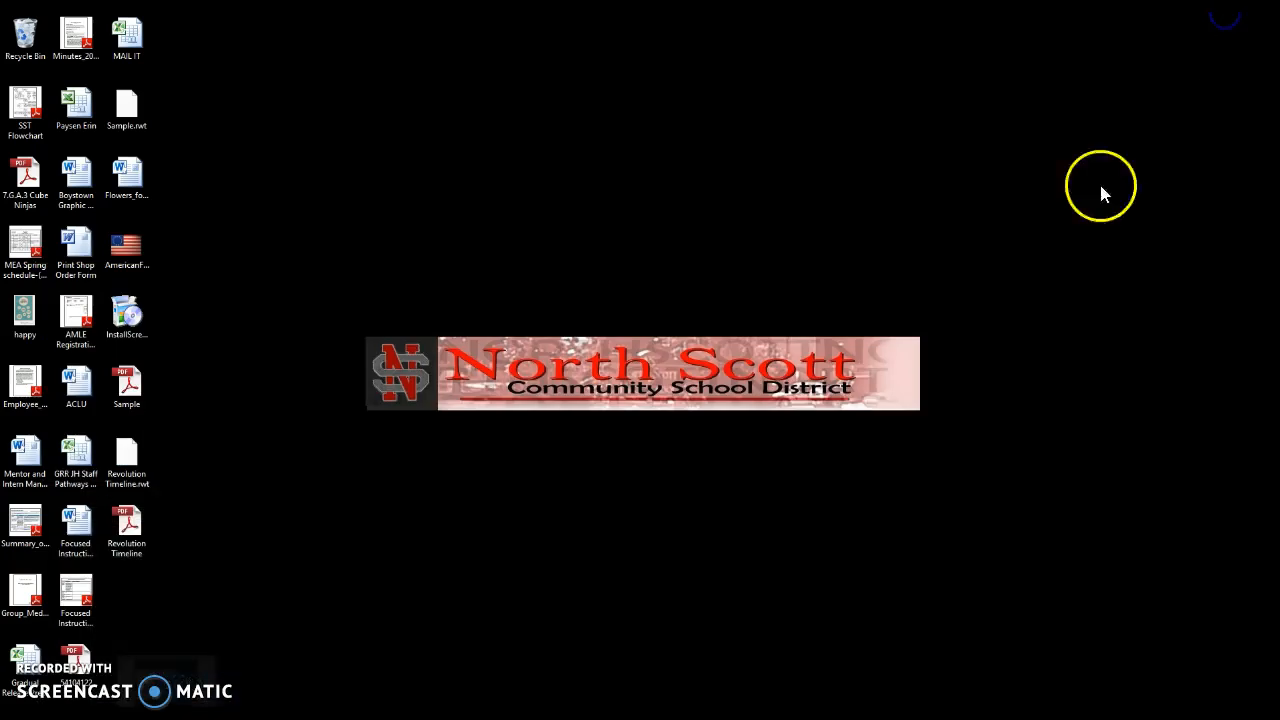
# Open Revolution Timeline.pdf in Adobe Reader and review the dated timeline and the items-list page.
pyautogui.doubleClick(129, 526)
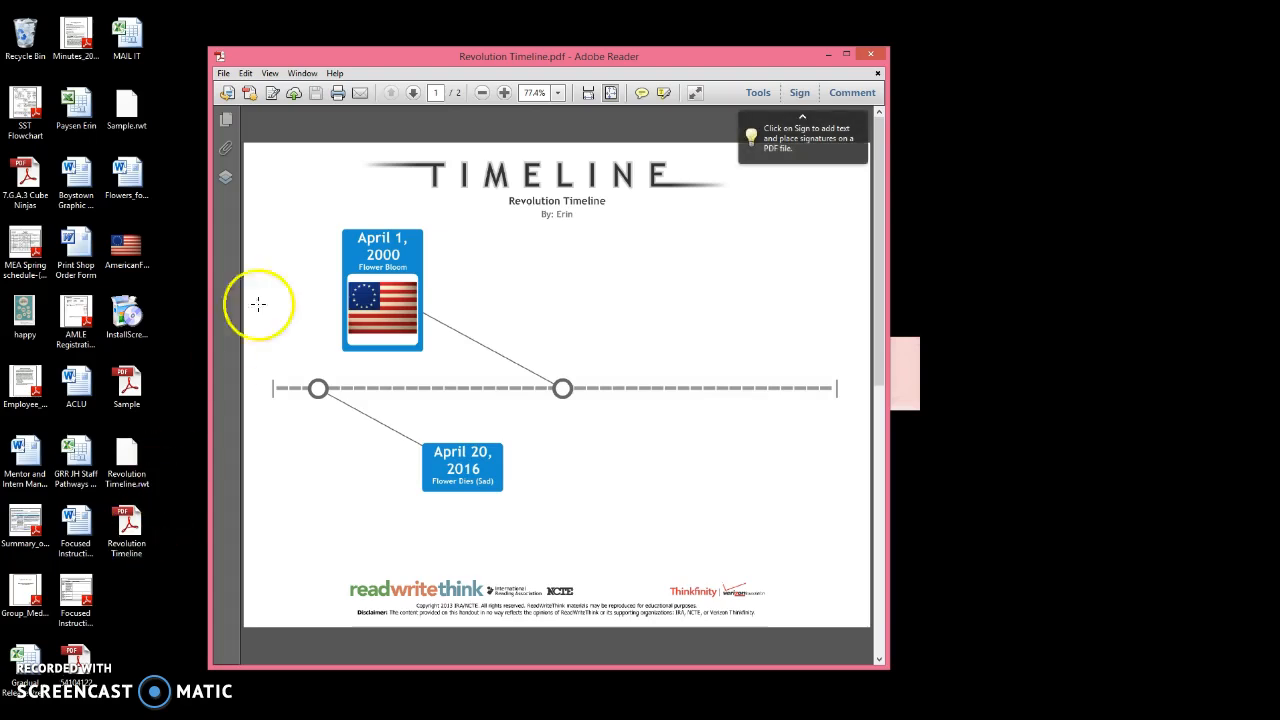
pyautogui.scroll(-2, 557, 337)
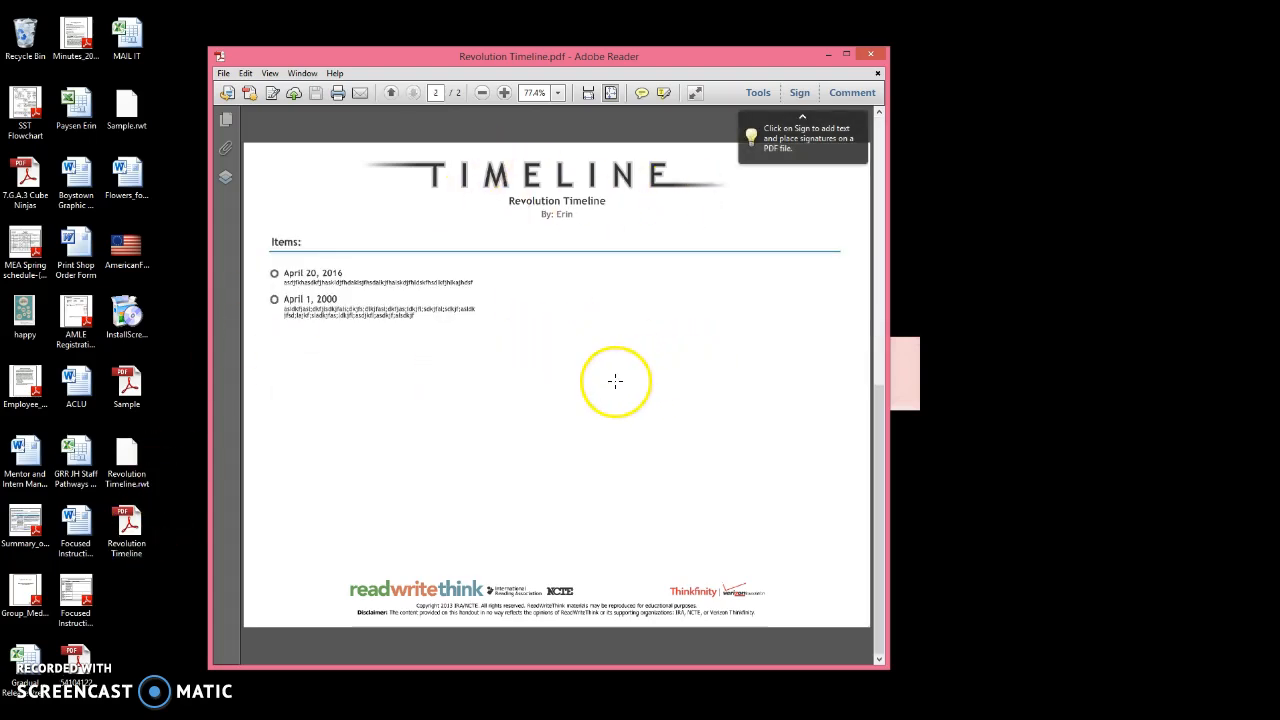
pyautogui.scroll(2, 615, 380)
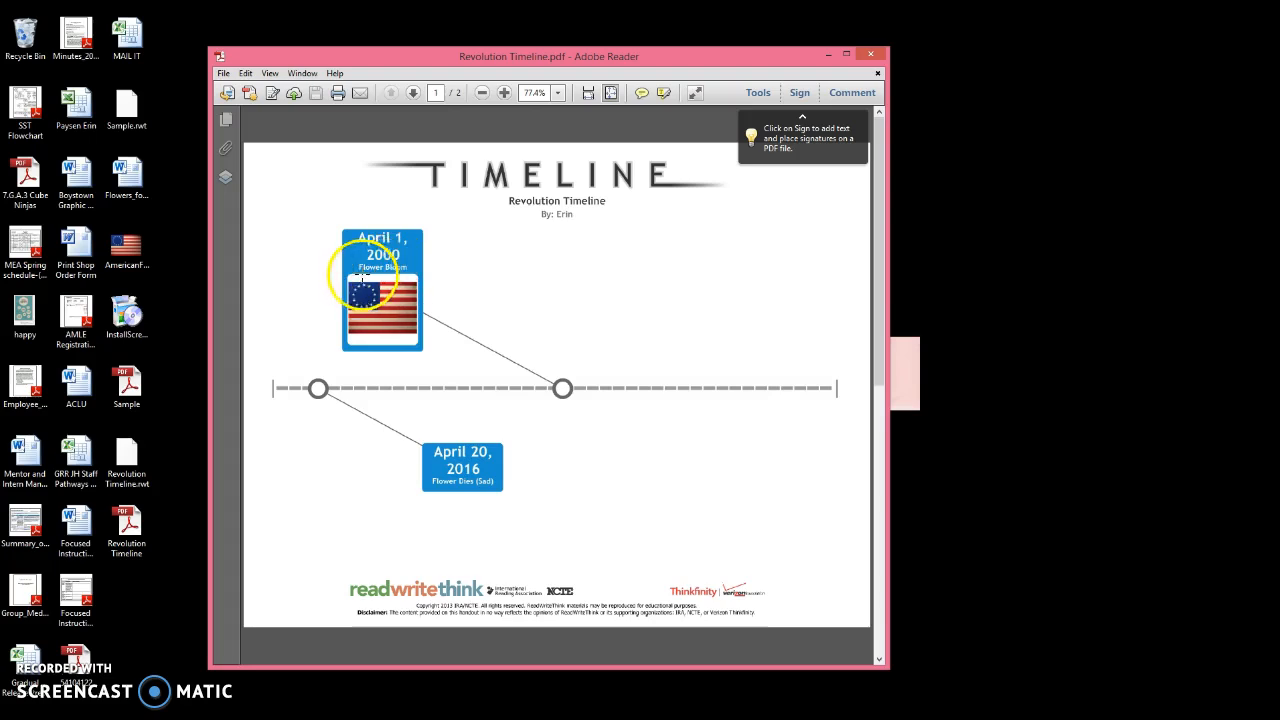
pyautogui.moveTo(878, 316); pyautogui.dragTo(840, 420)
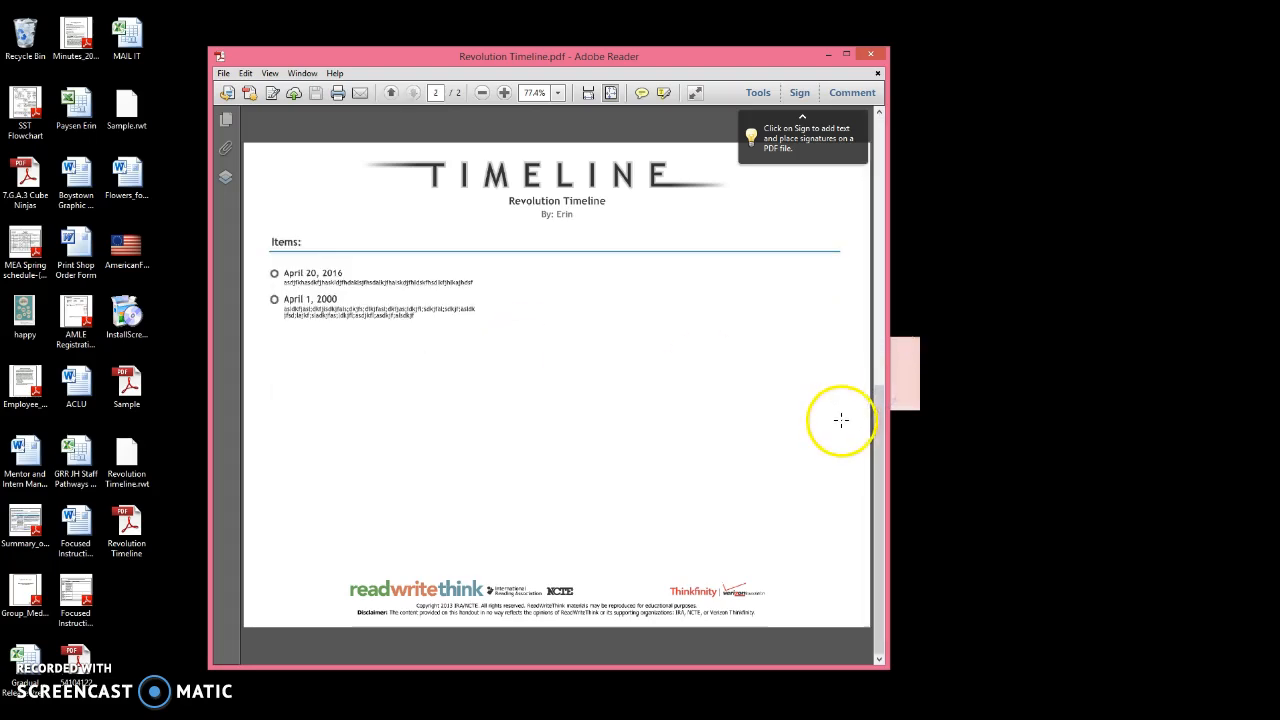